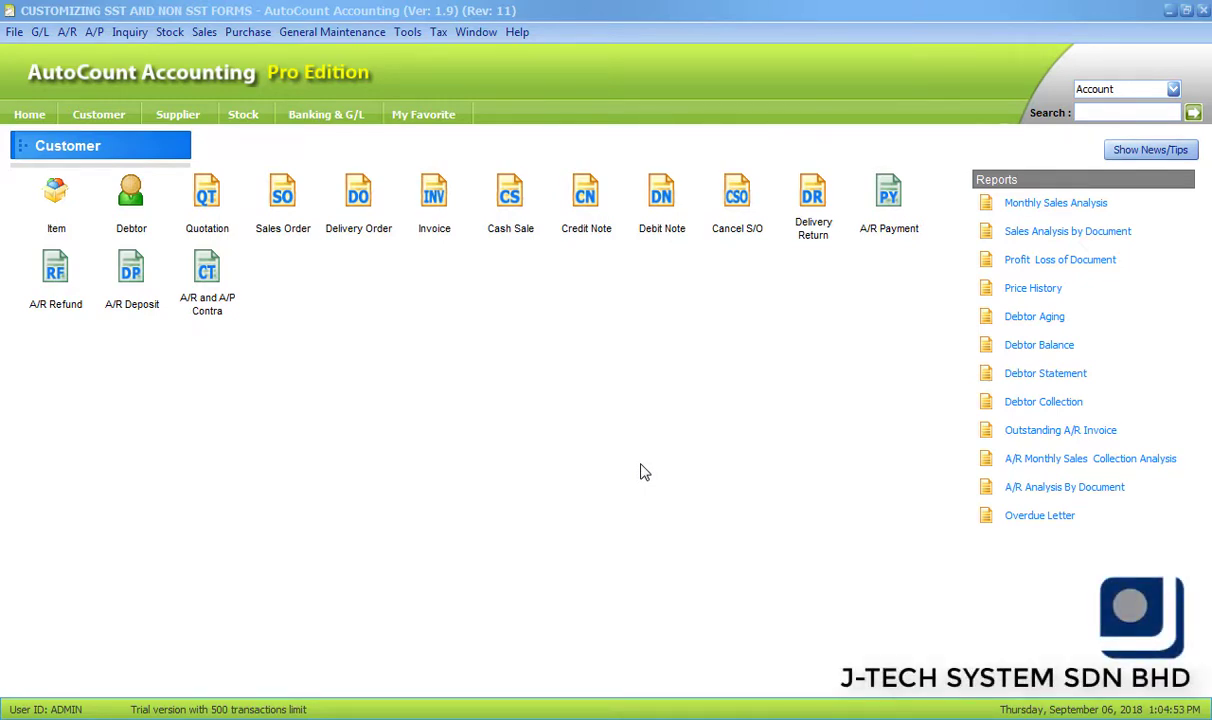
- Open the Invoice window from the Customer tab, showing invoice I-000001
click(457, 232)
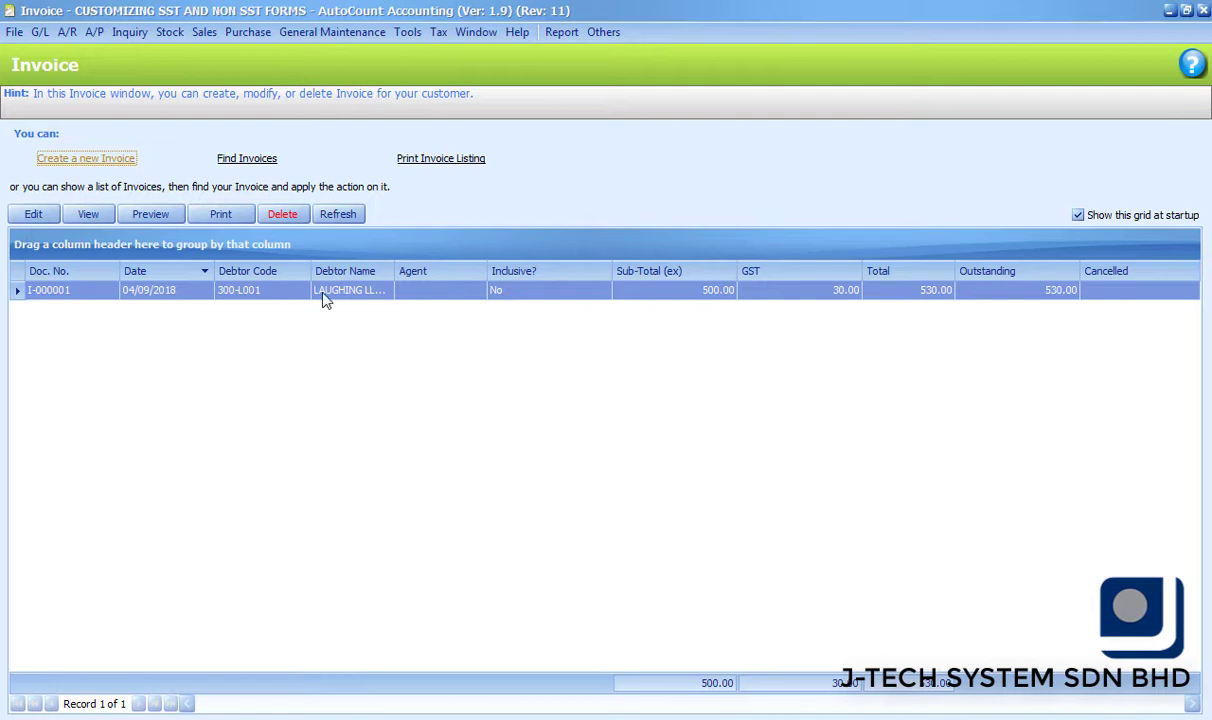
- View invoice I-000001 and bring up the Select Report list to preview it
click(106, 214)
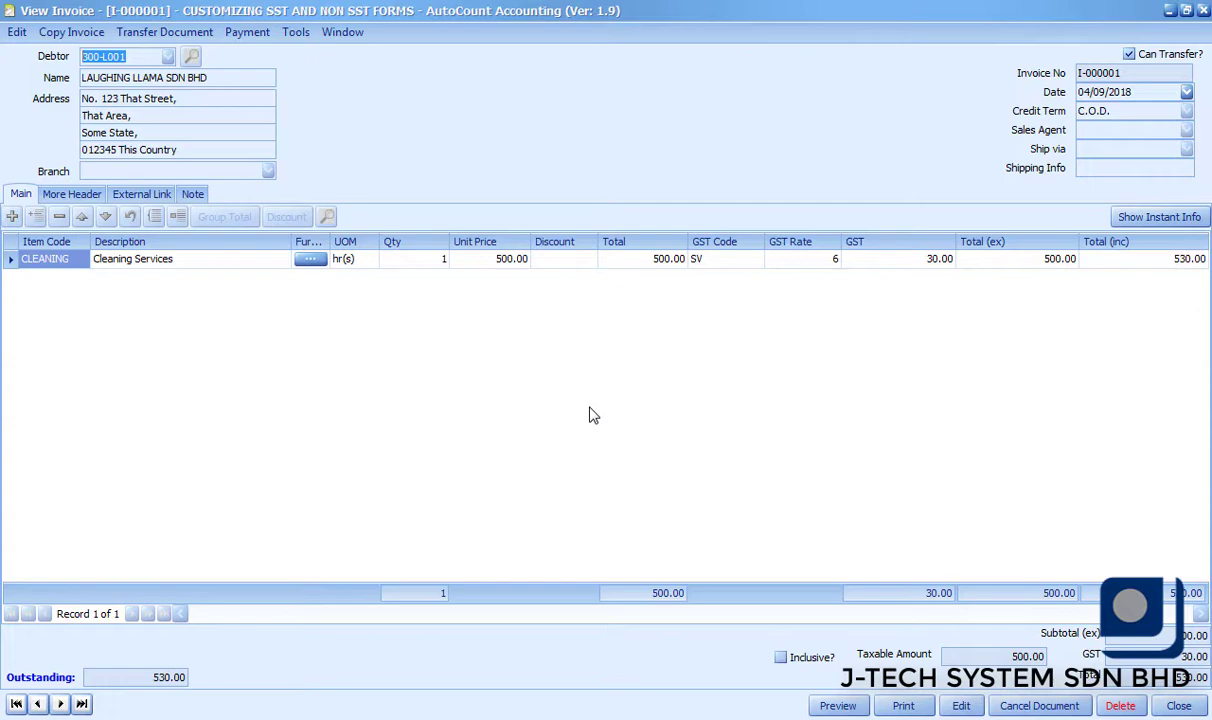
click(838, 705)
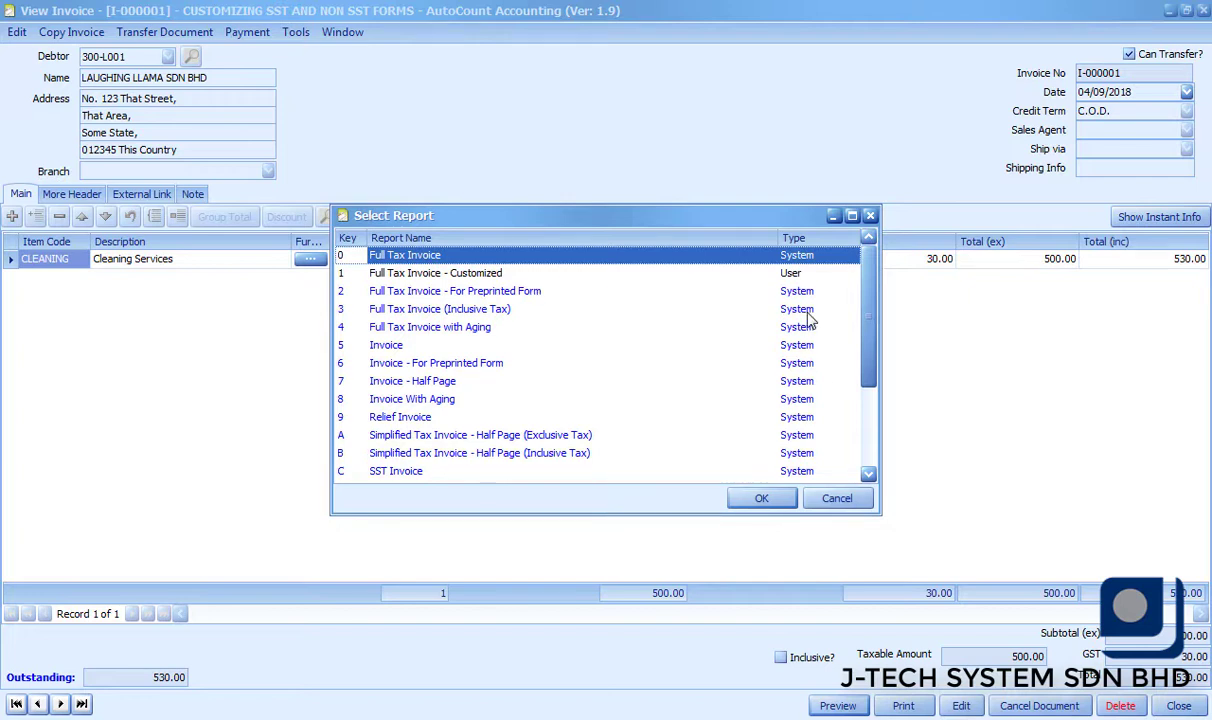
- Preview I-000001 using the 'Full Tax Invoice - Customized' layout
click(797, 272)
click(760, 496)
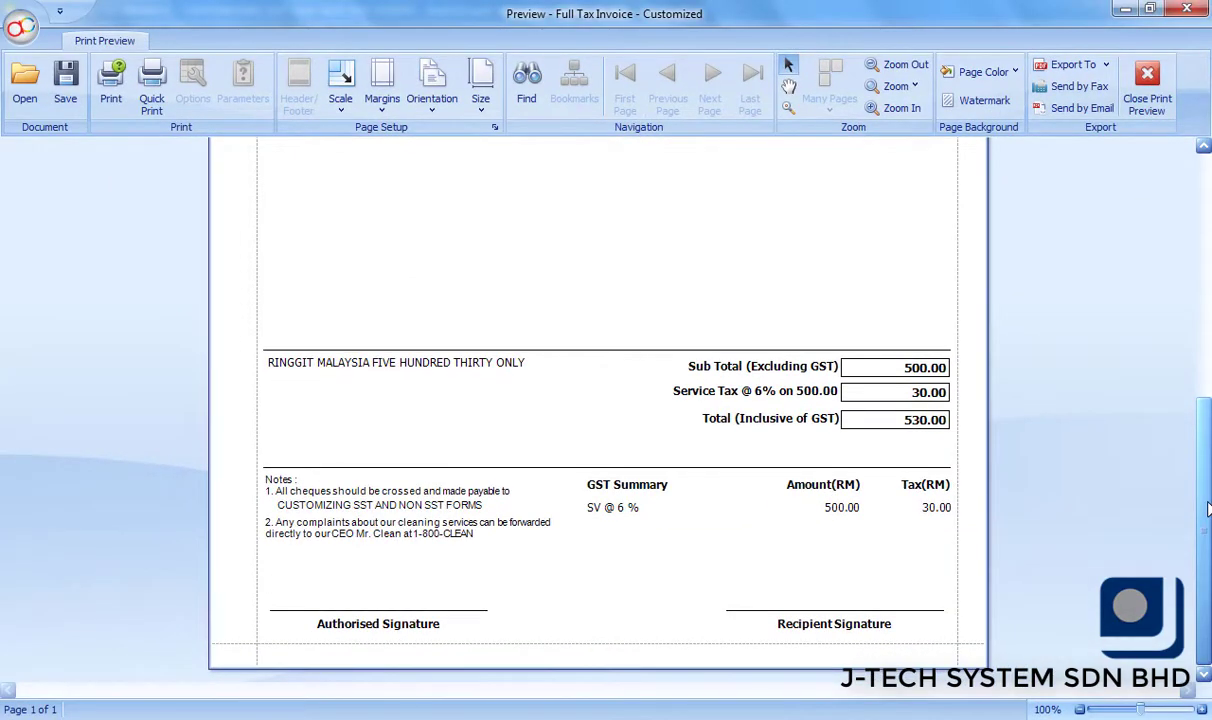
- Close the preview and invoice, then open 'Full Tax Invoice - Customized' in the Report Designer
click(1148, 100)
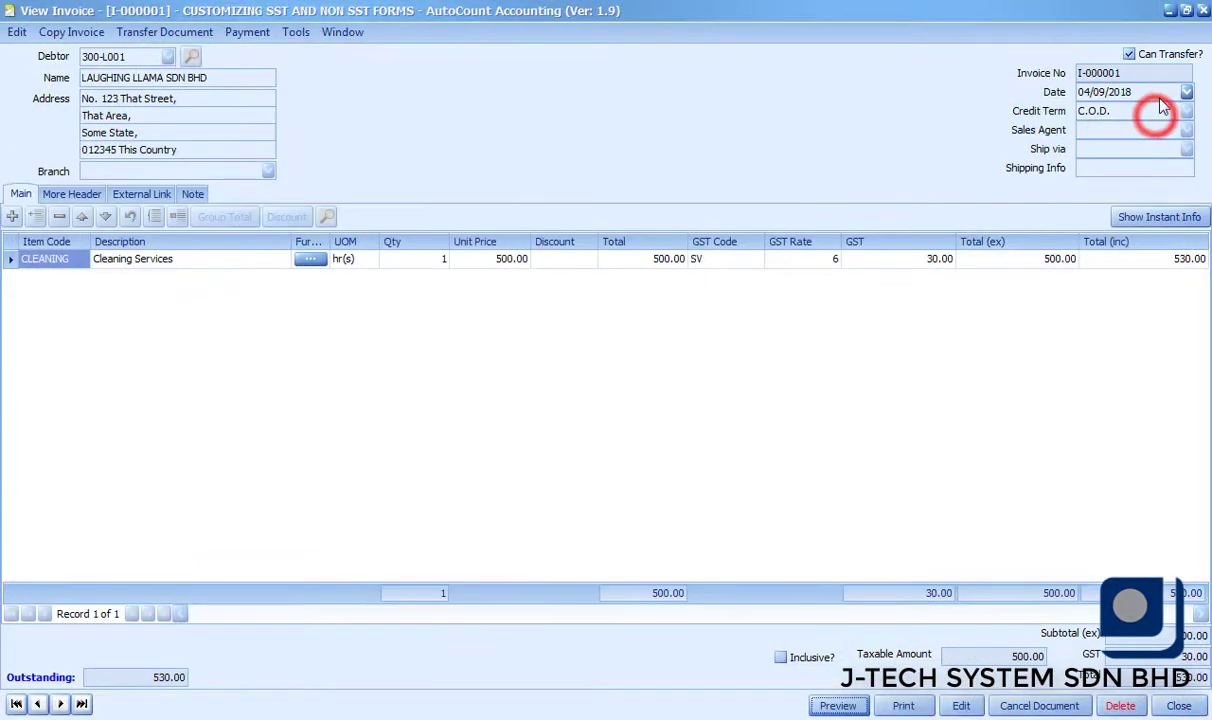
click(1202, 11)
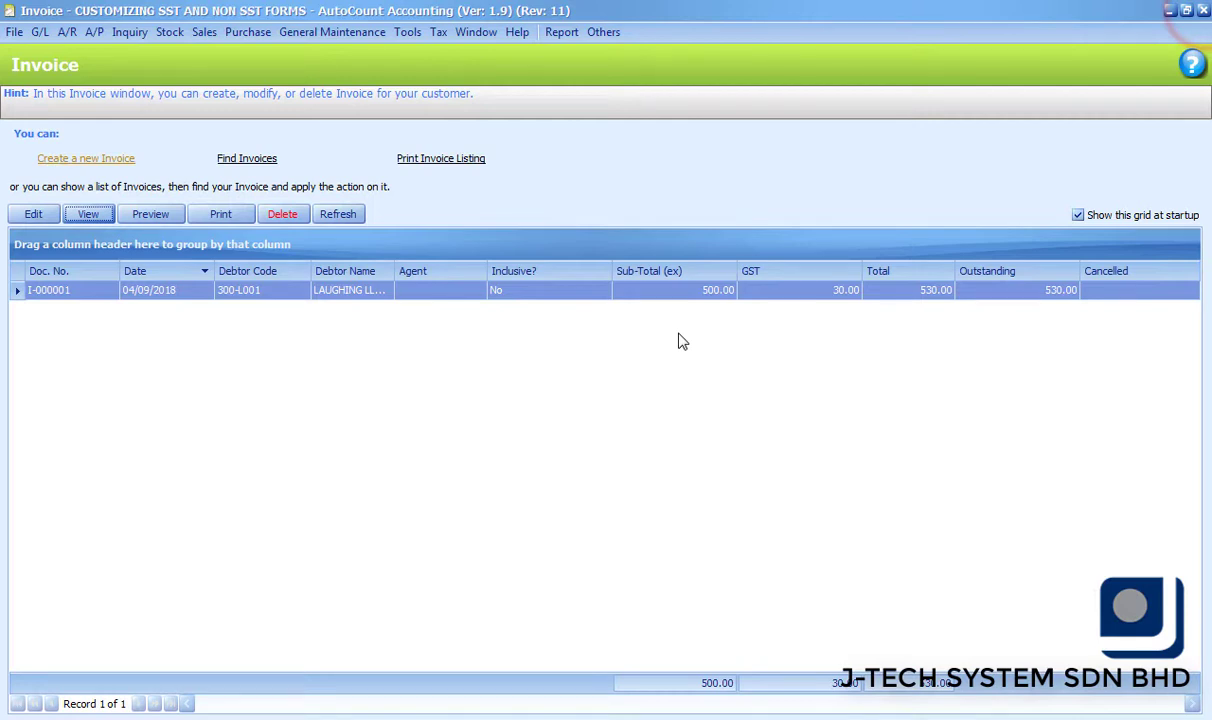
click(562, 33)
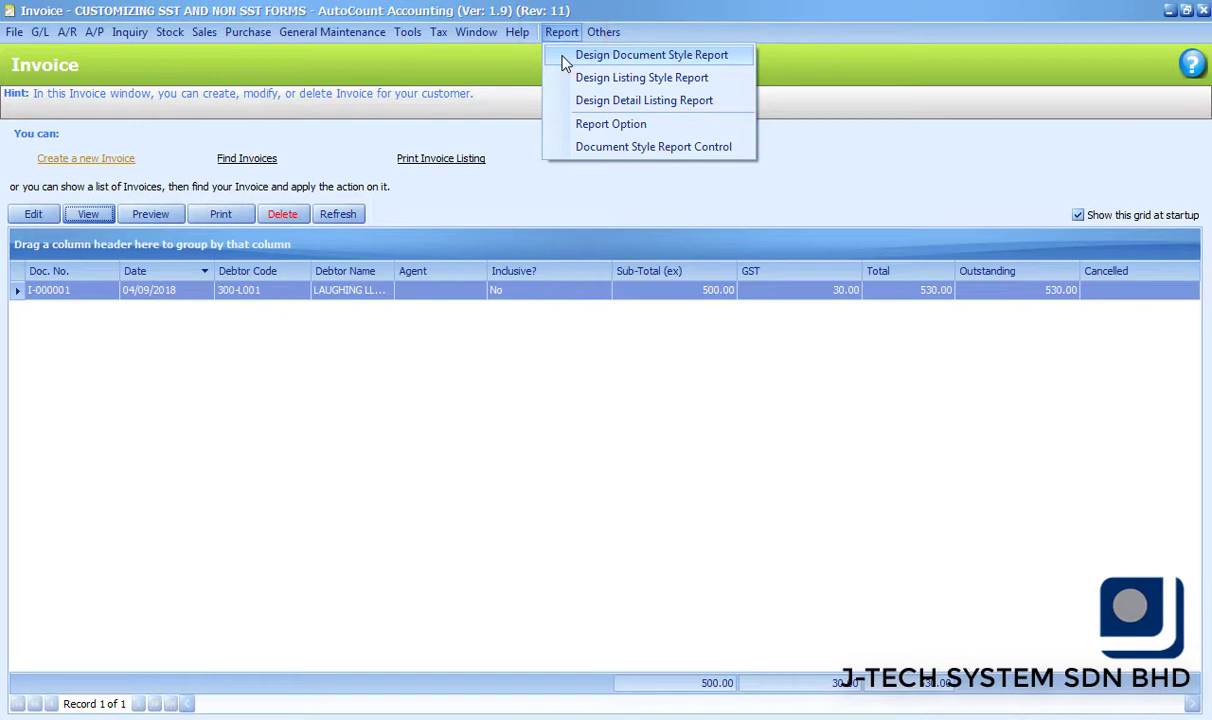
click(565, 57)
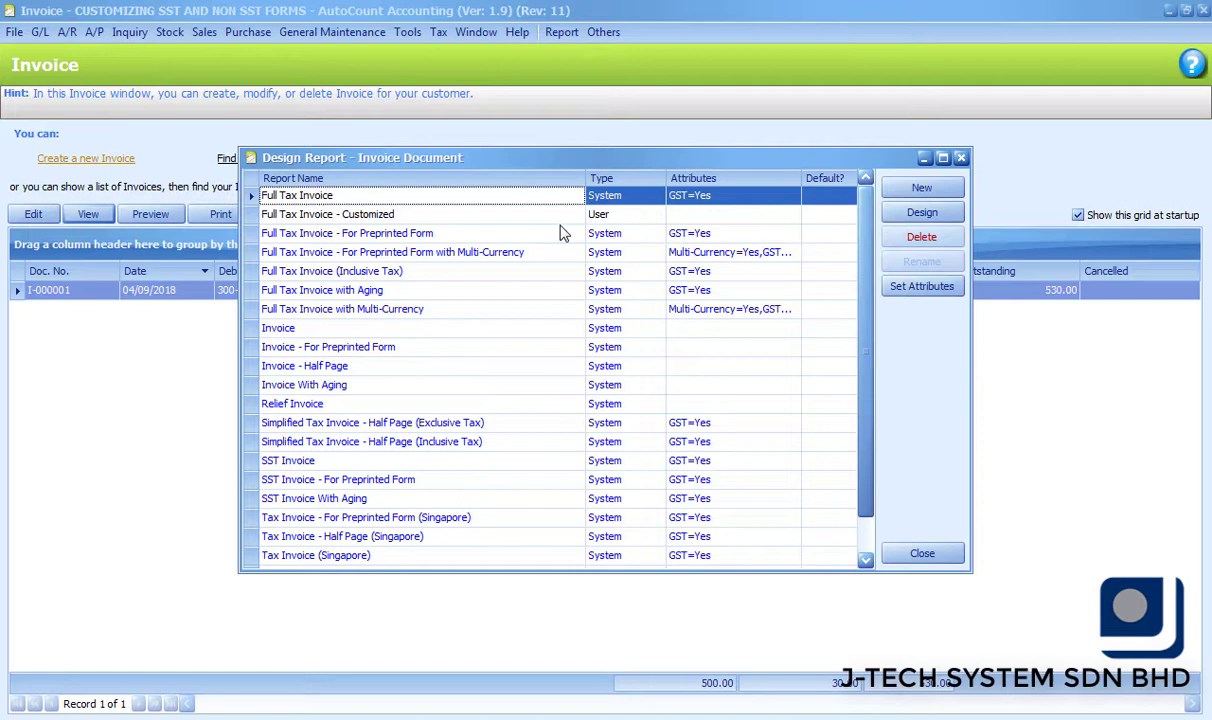
click(556, 215)
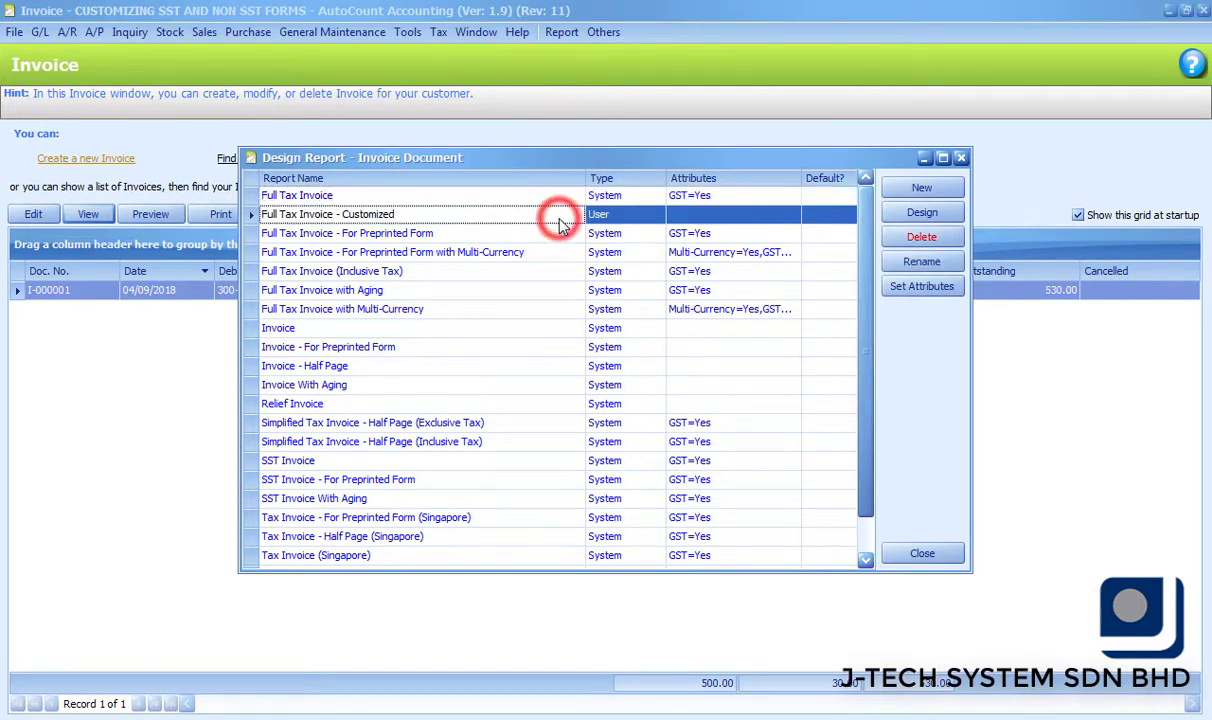
click(899, 218)
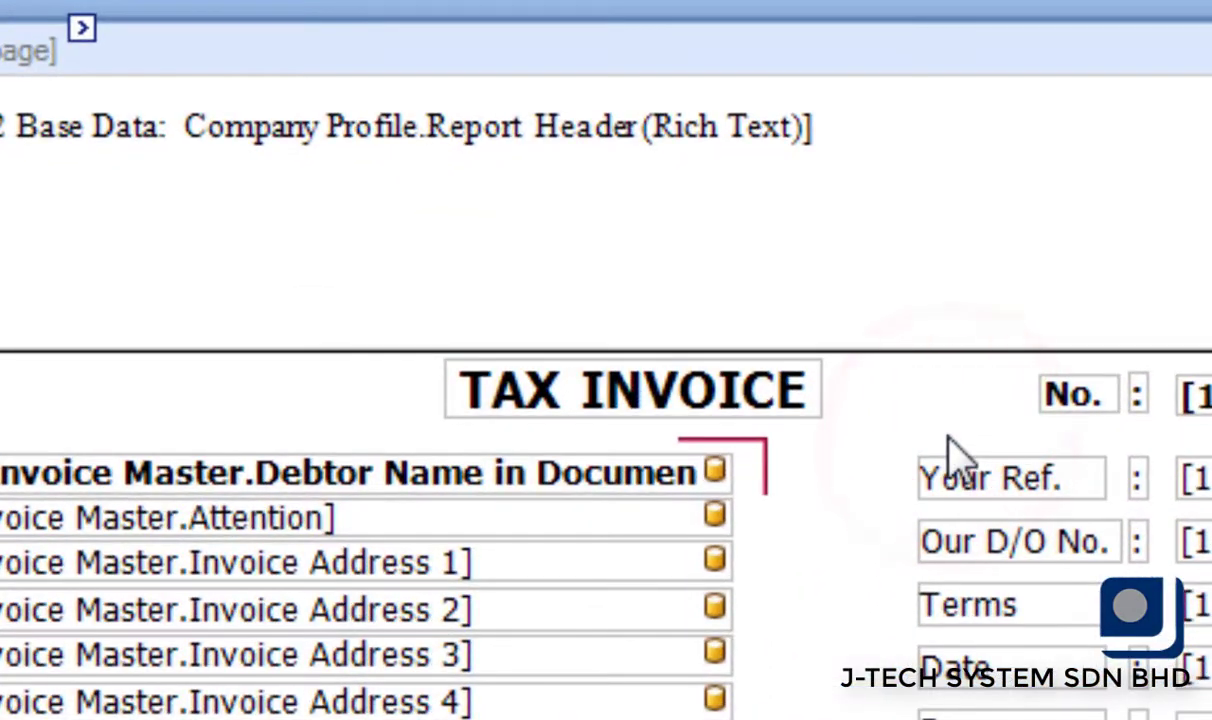
- Change the TAX INVOICE title to just INVOICE
double_click(585, 383)
drag(573, 381, 411, 380)
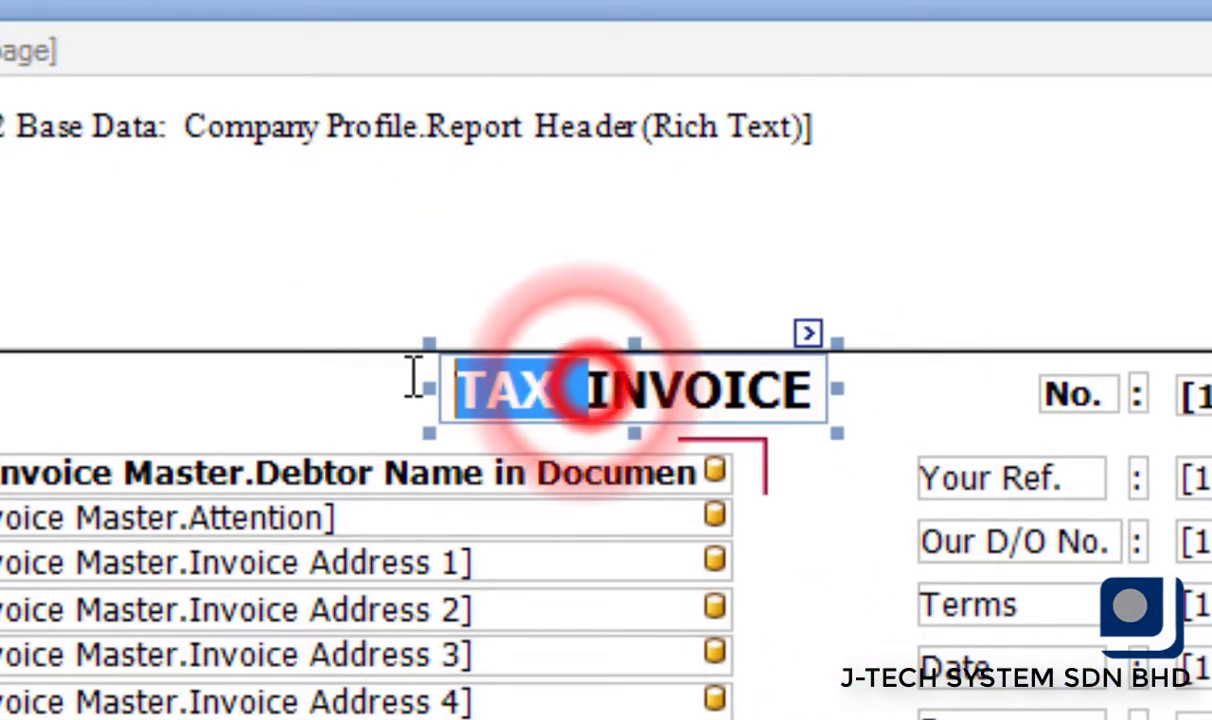
key(BackSpace)
click(400, 385)
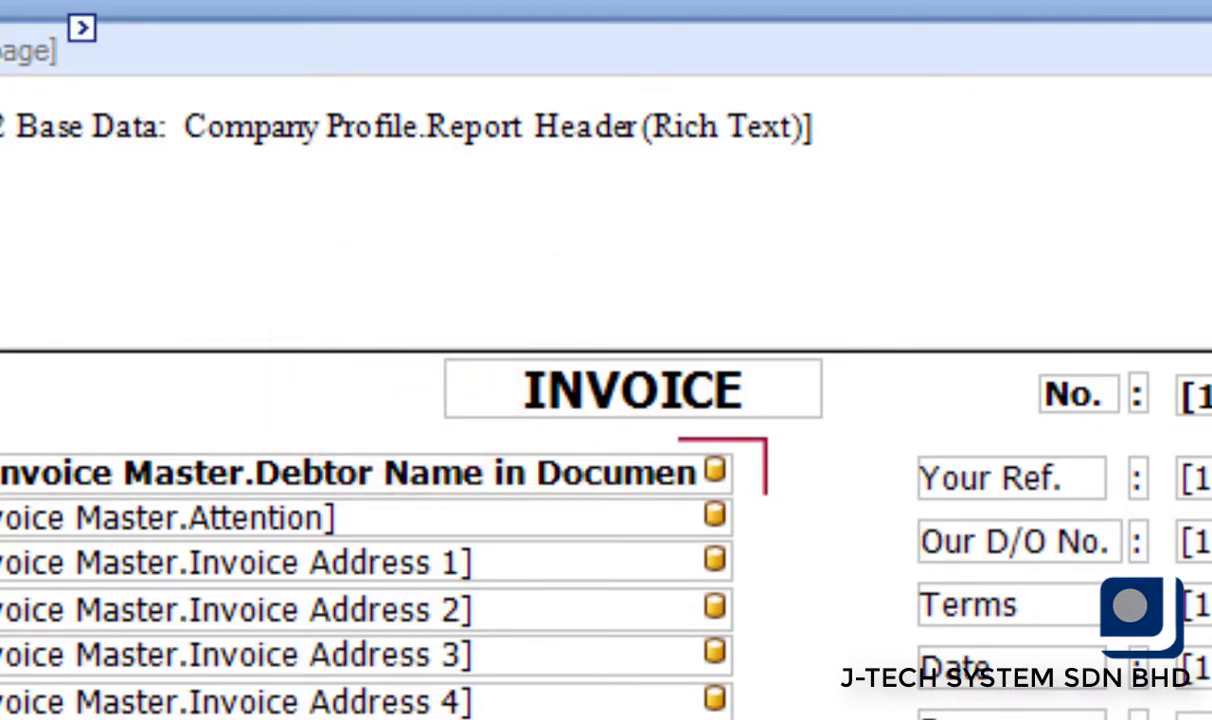
- Reword the totals labels to 'Sub Total (Excluding SST)' and 'Total (Inclusive of SST)'
scroll(600, 360, down, 5)
scroll(600, 360, down, 5)
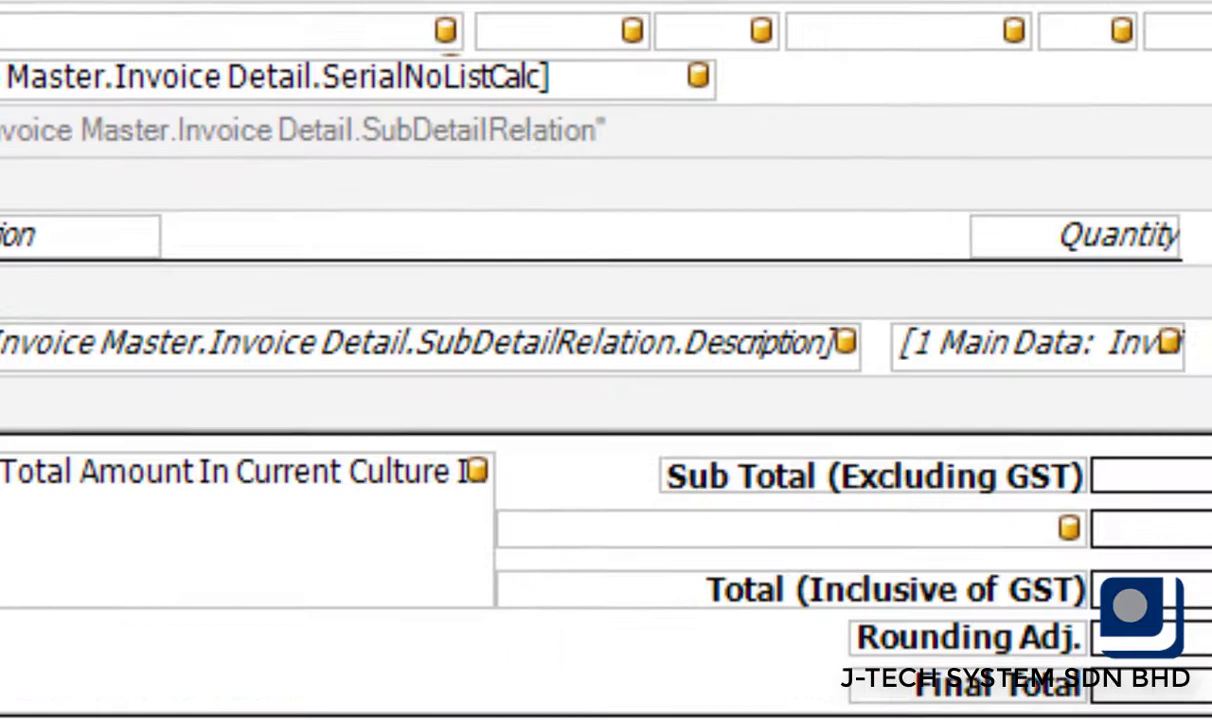
scroll(600, 360, down, 3)
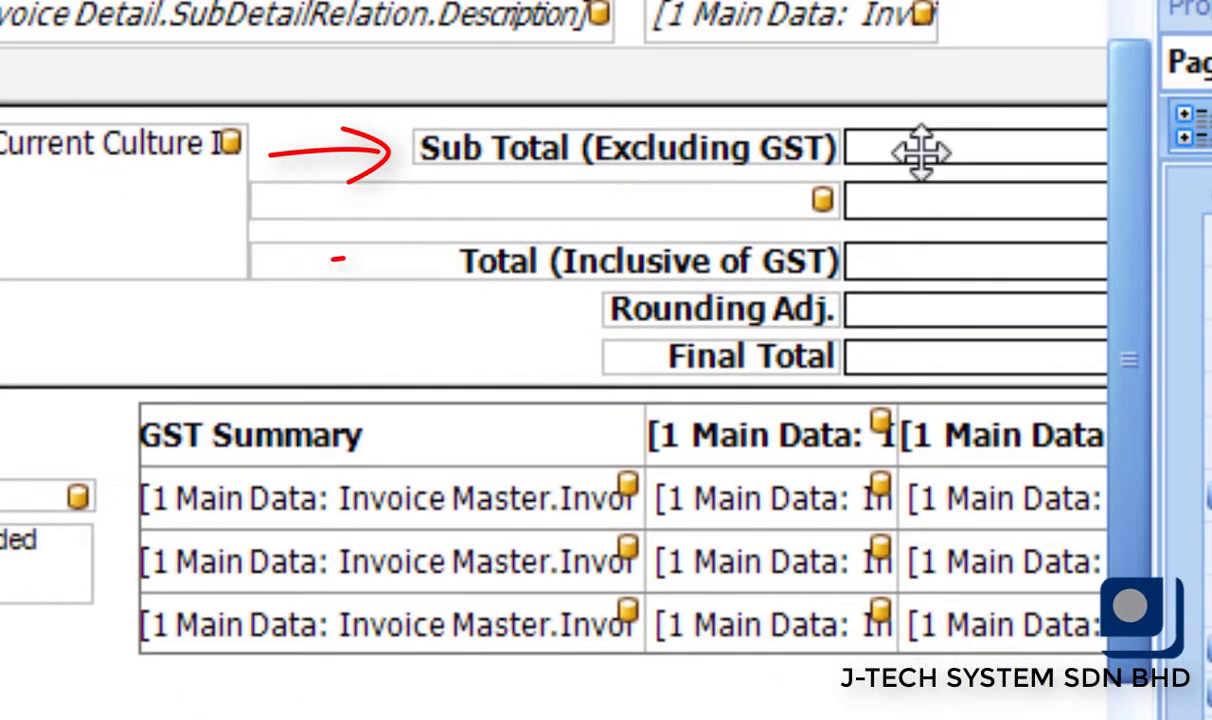
click(785, 150)
double_click(790, 150)
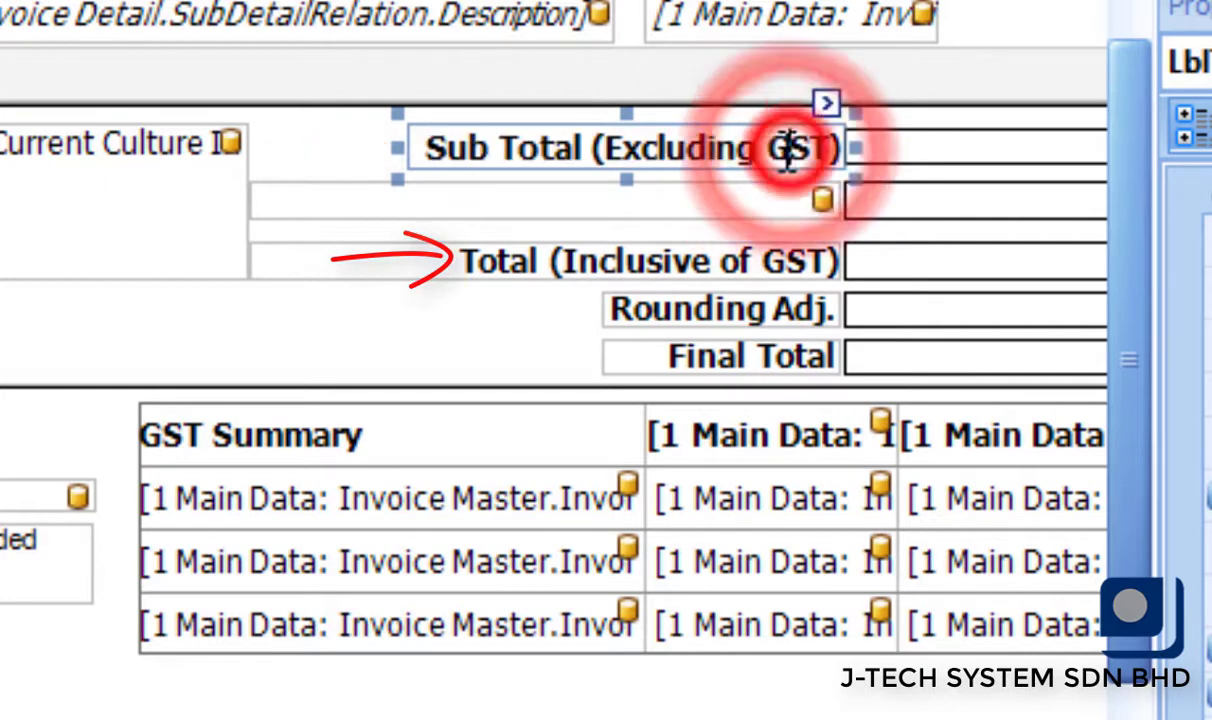
text(SST)
click(798, 250)
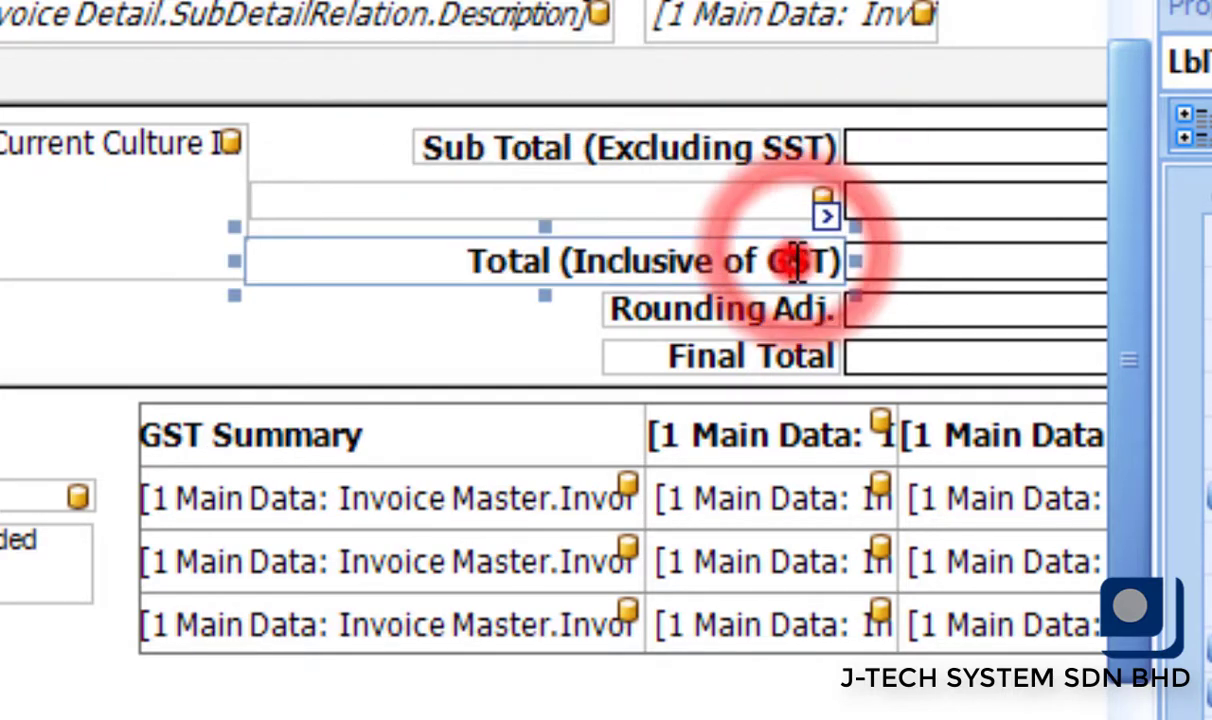
key(BackSpace)
text(S)
click(545, 340)
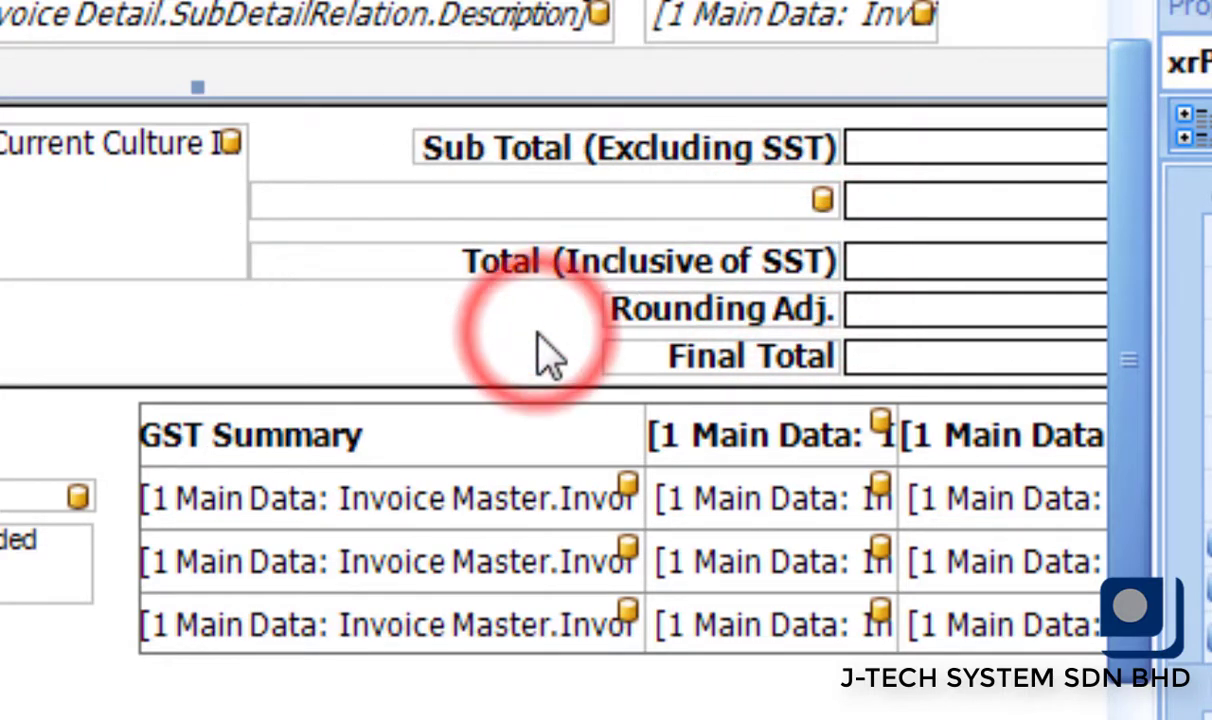
mouse_move(150, 430)
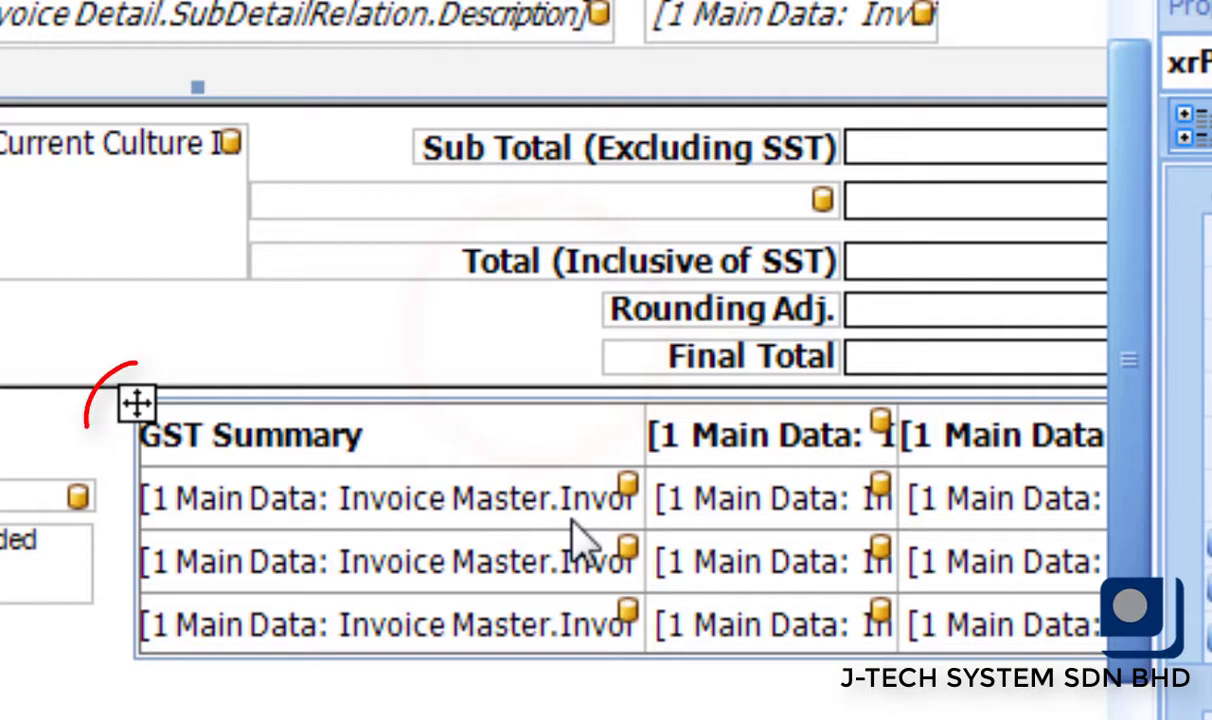
- Set the GST Summary table's Visible property to No
click(135, 406)
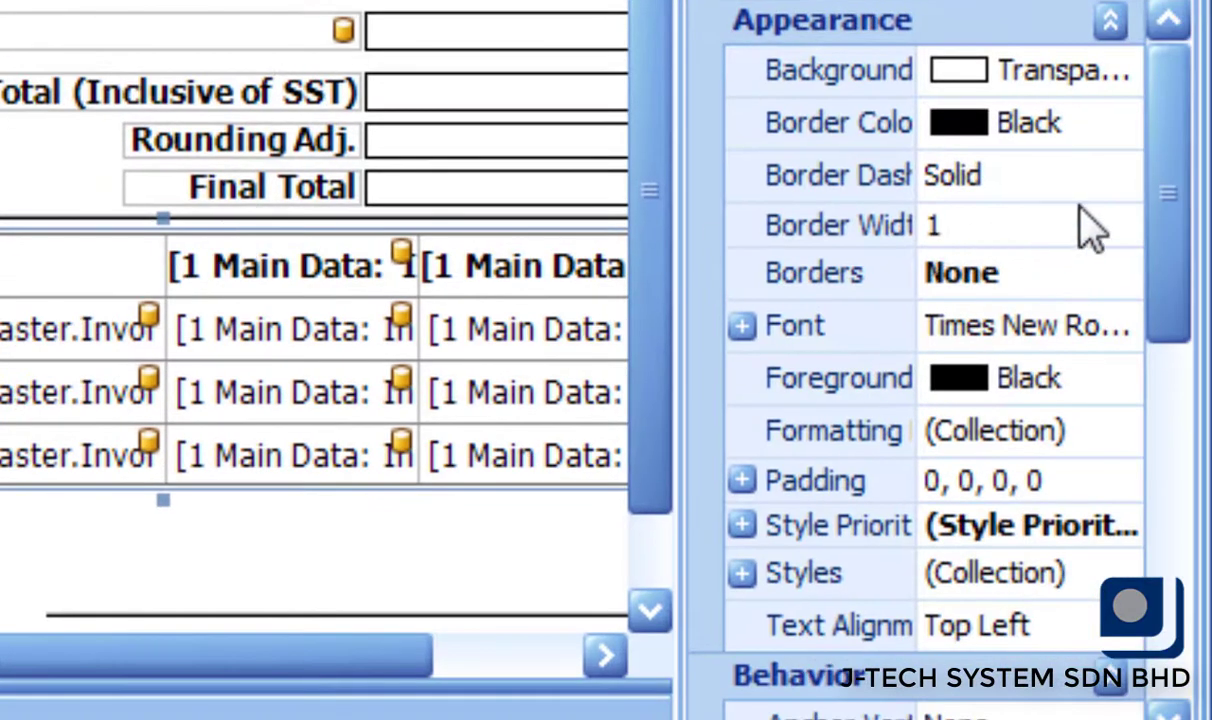
drag(1158, 168, 1150, 460)
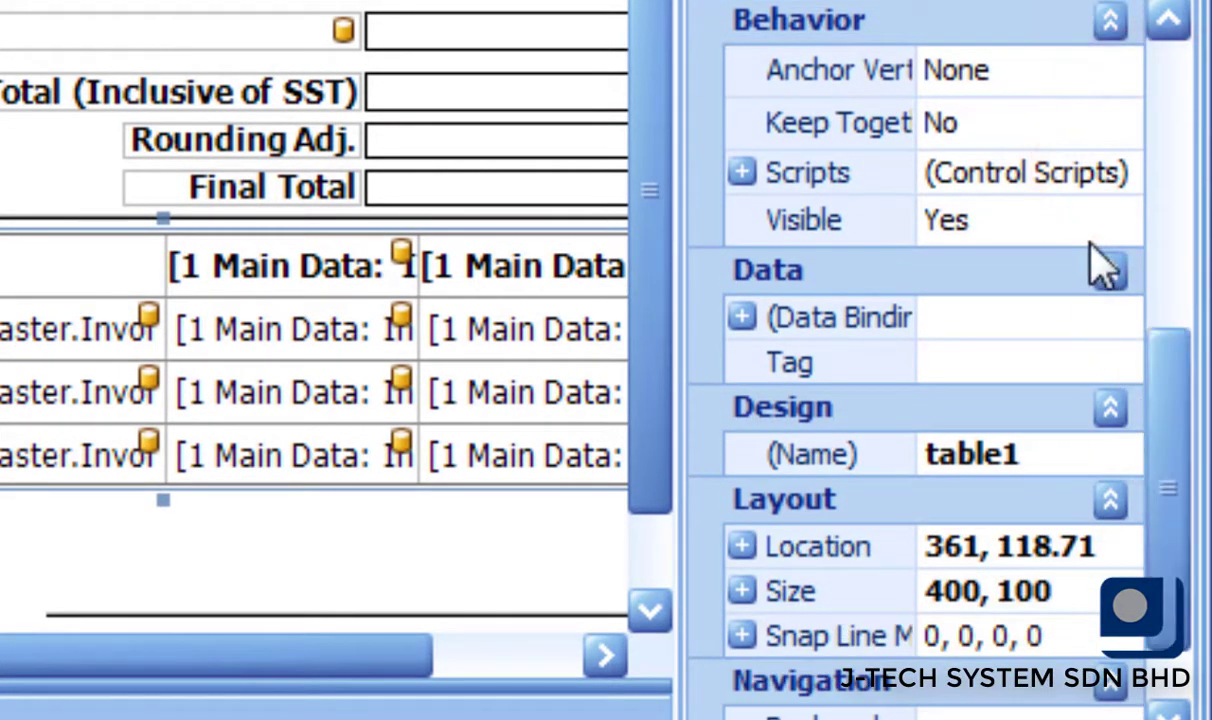
click(1117, 224)
click(1028, 316)
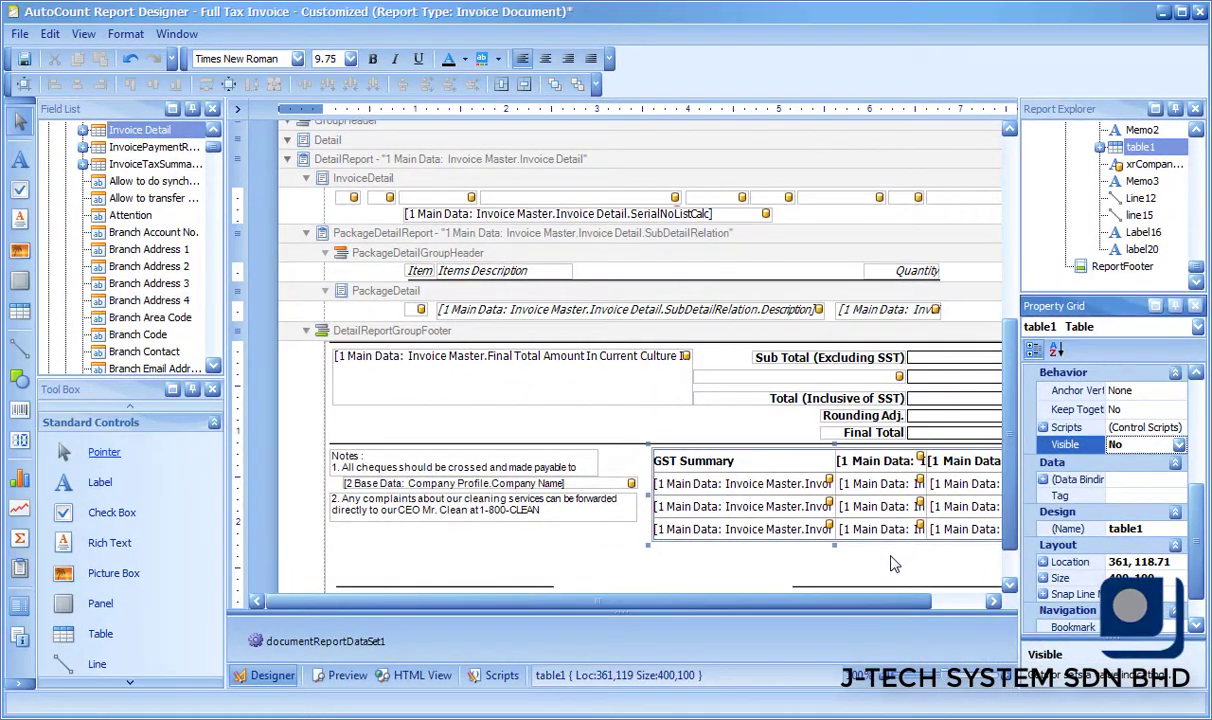
click(891, 557)
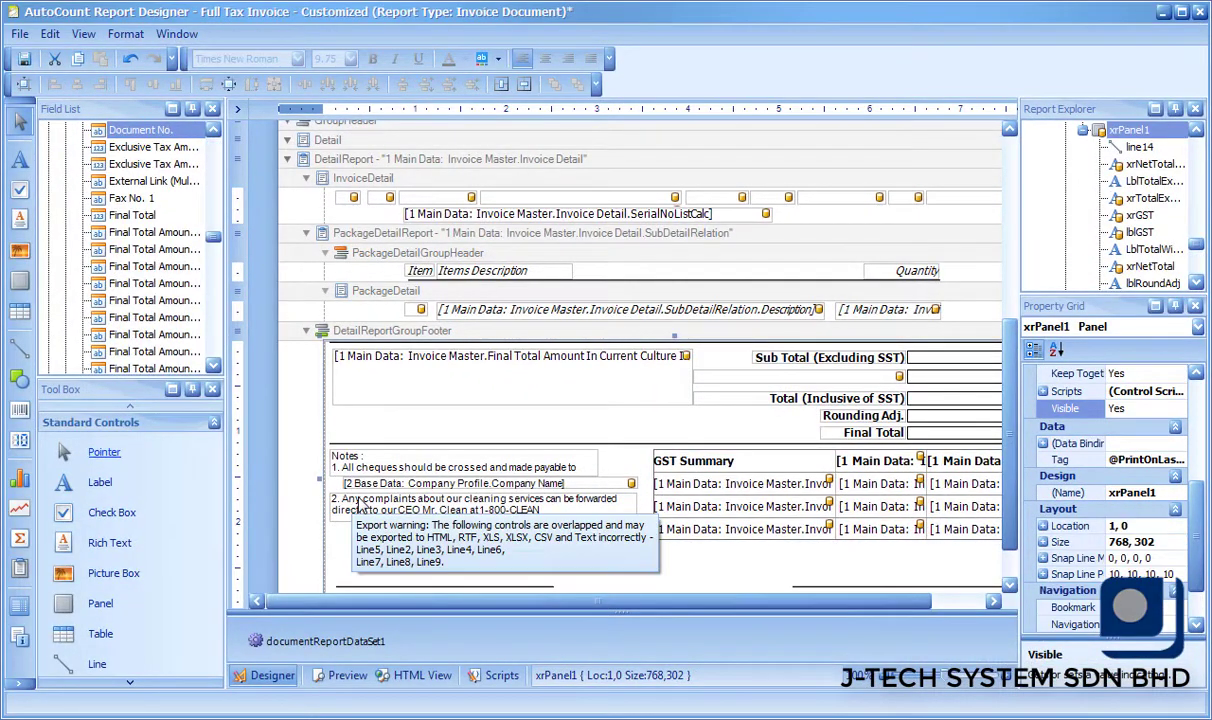
- Preview the invoice and check the SST totals area with no GST summary
click(338, 677)
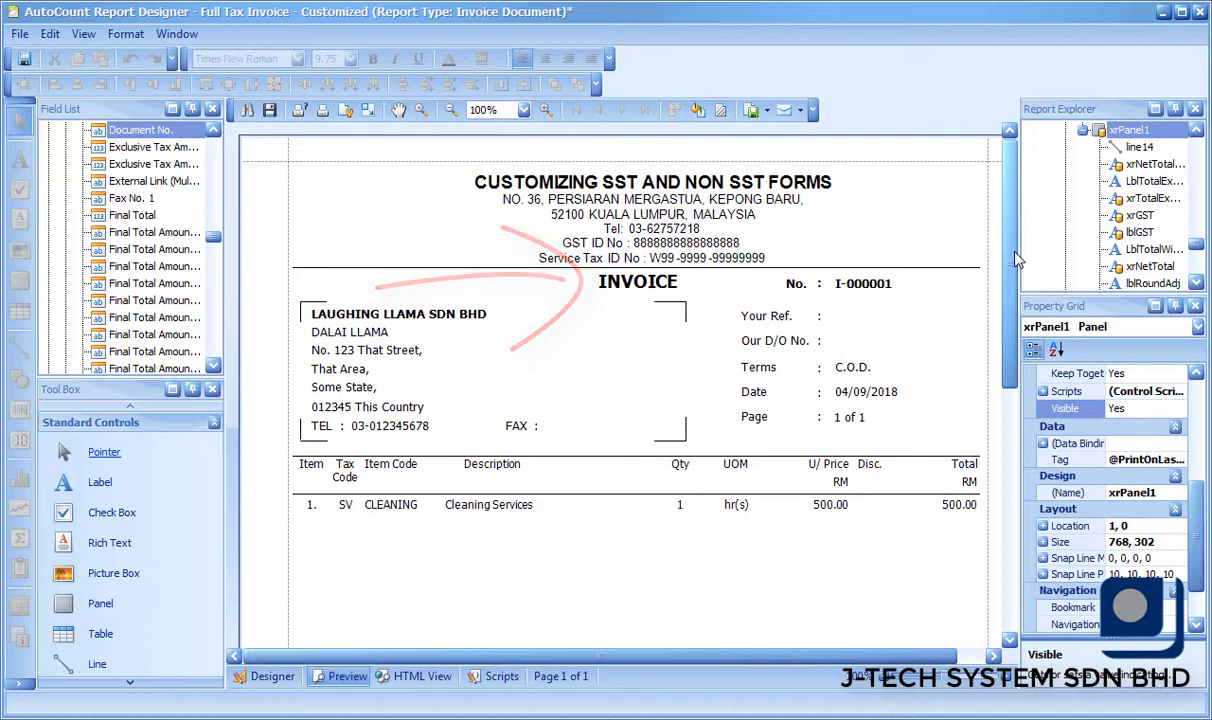
drag(1014, 248, 987, 492)
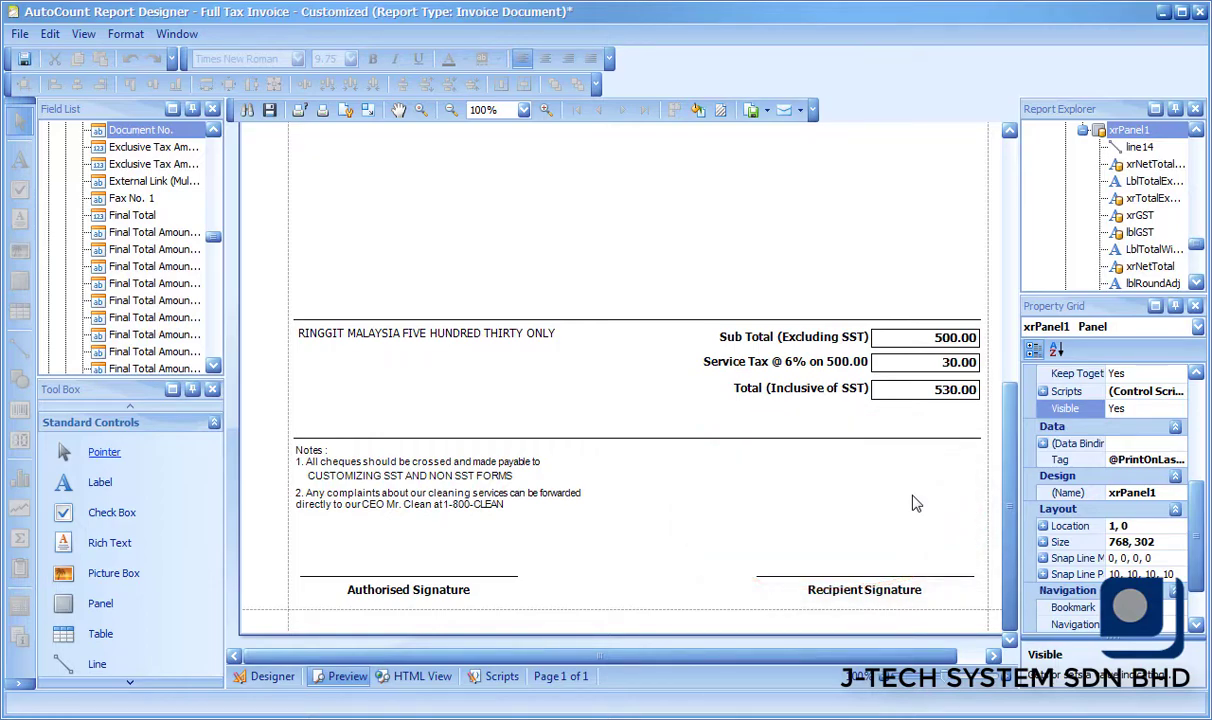
- Save the layout as a new report named '.SST Invoice'
click(20, 34)
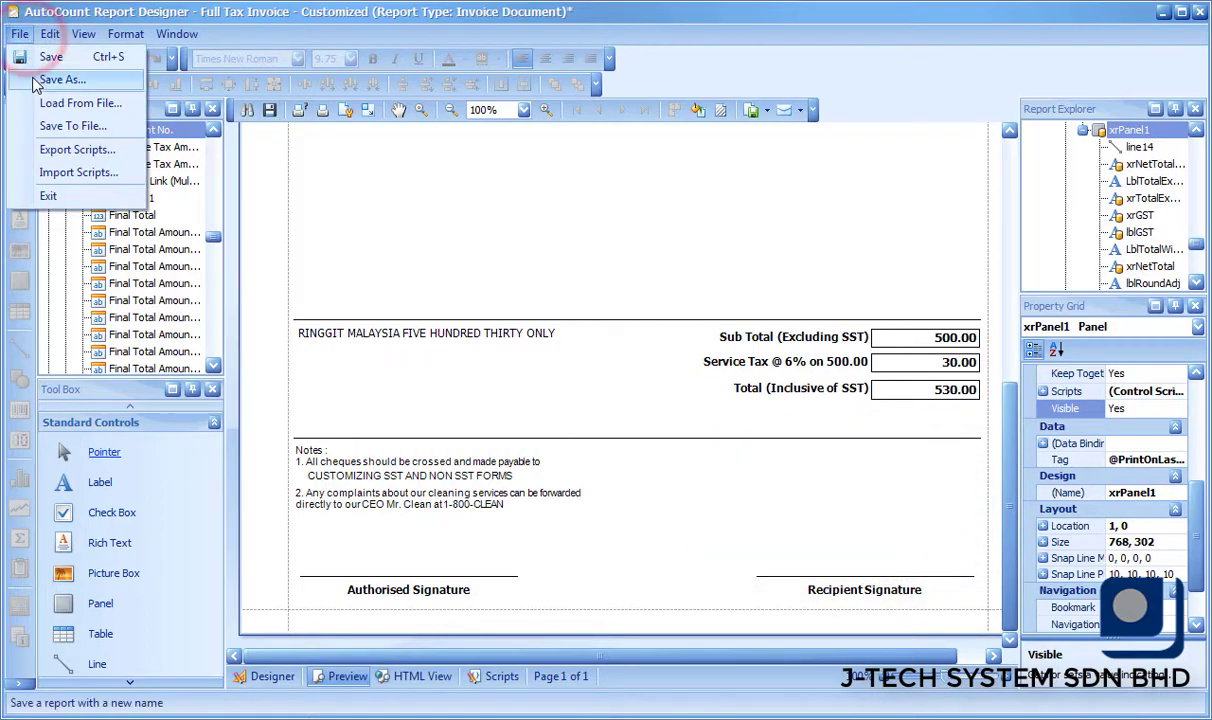
click(38, 82)
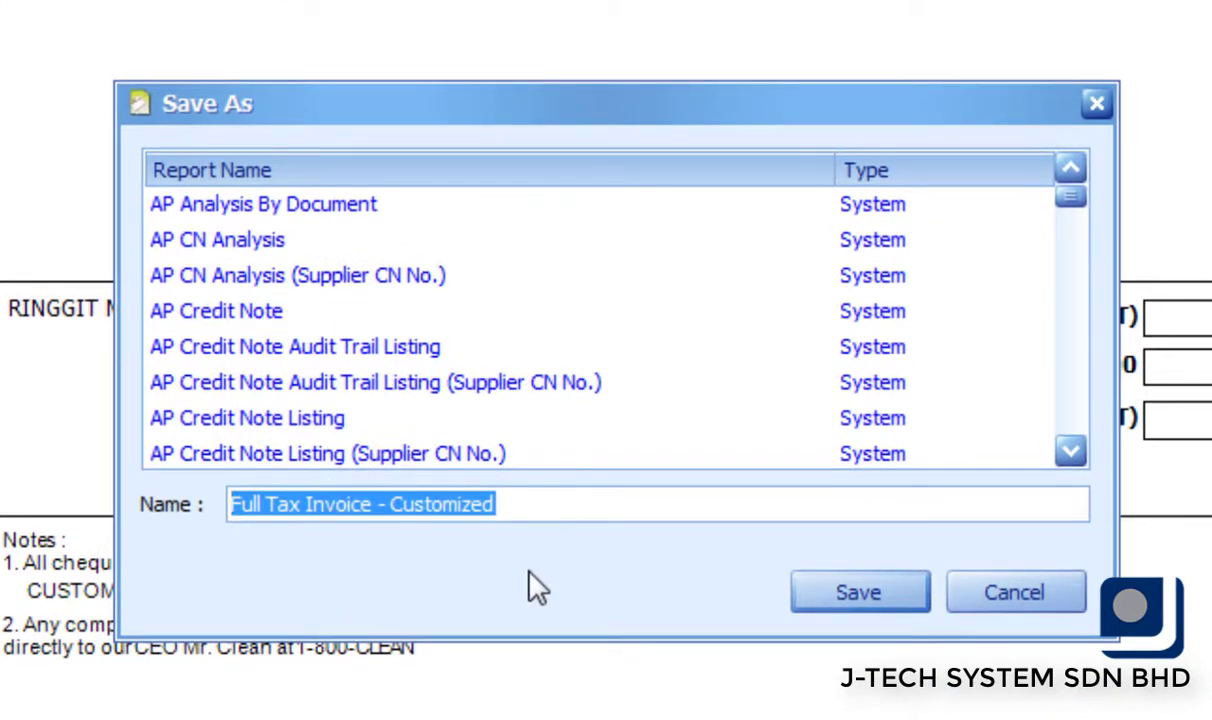
text(.SS)
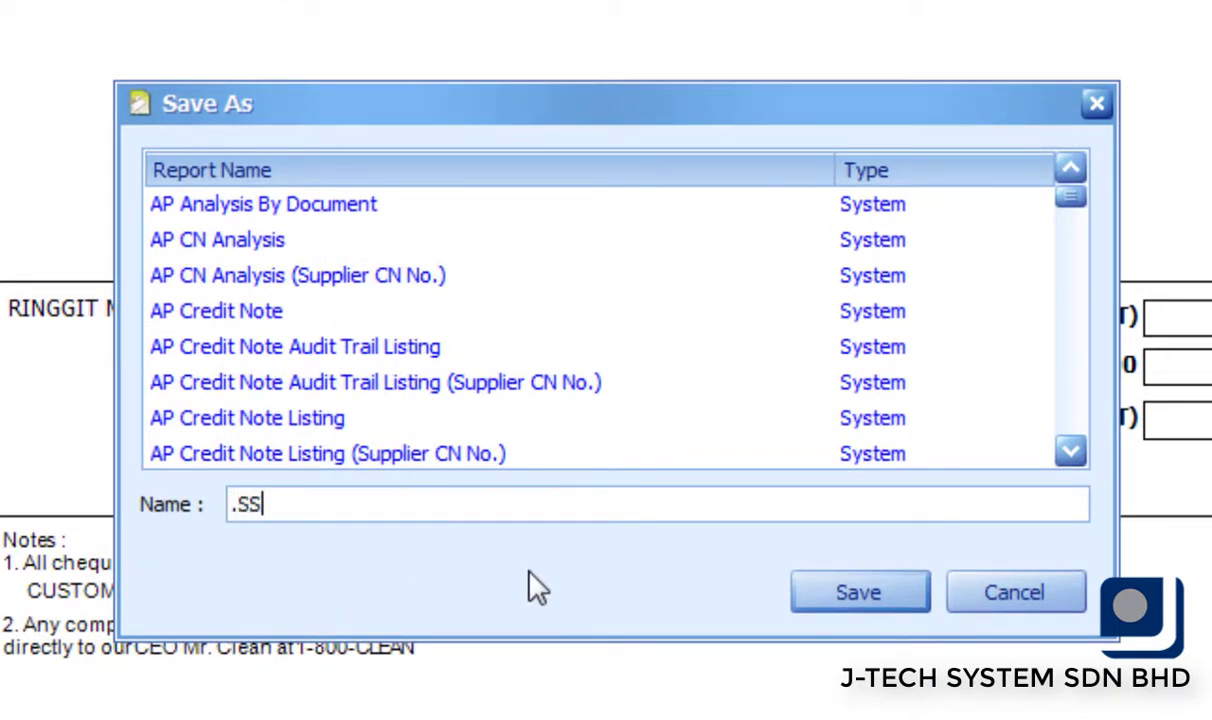
text(T Invoice)
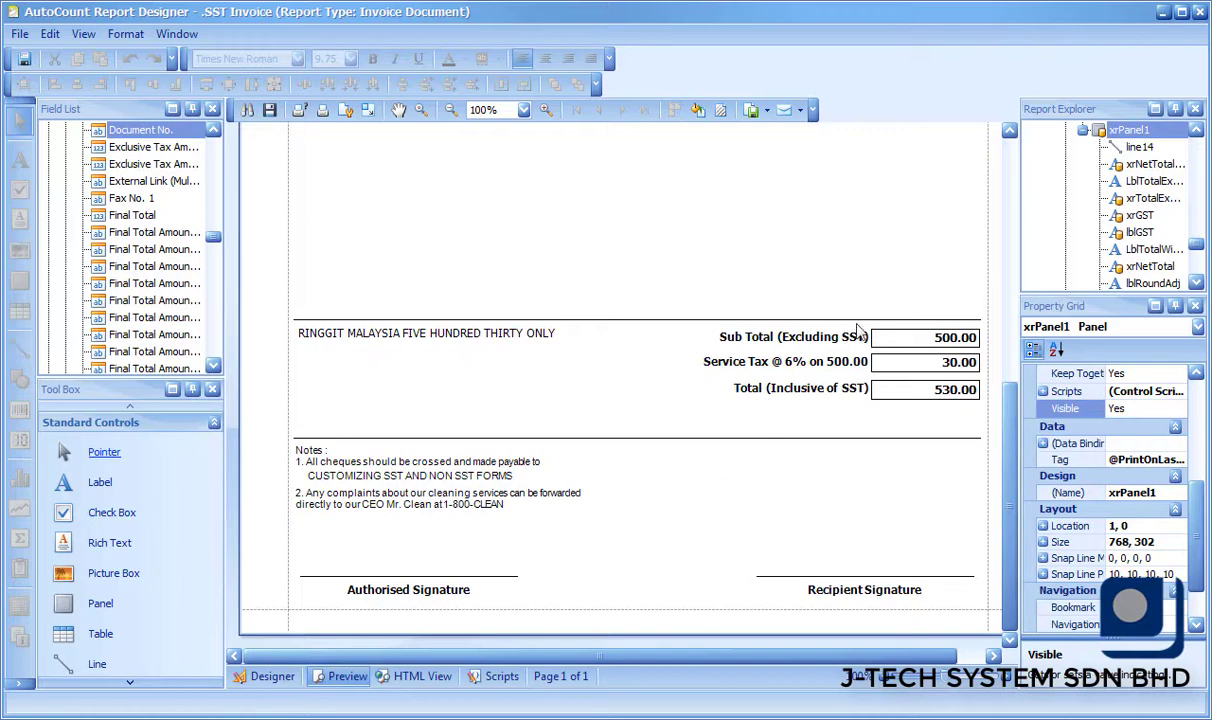
- Close the Report Designer and bring up the Report menu in the Invoice window
click(1199, 11)
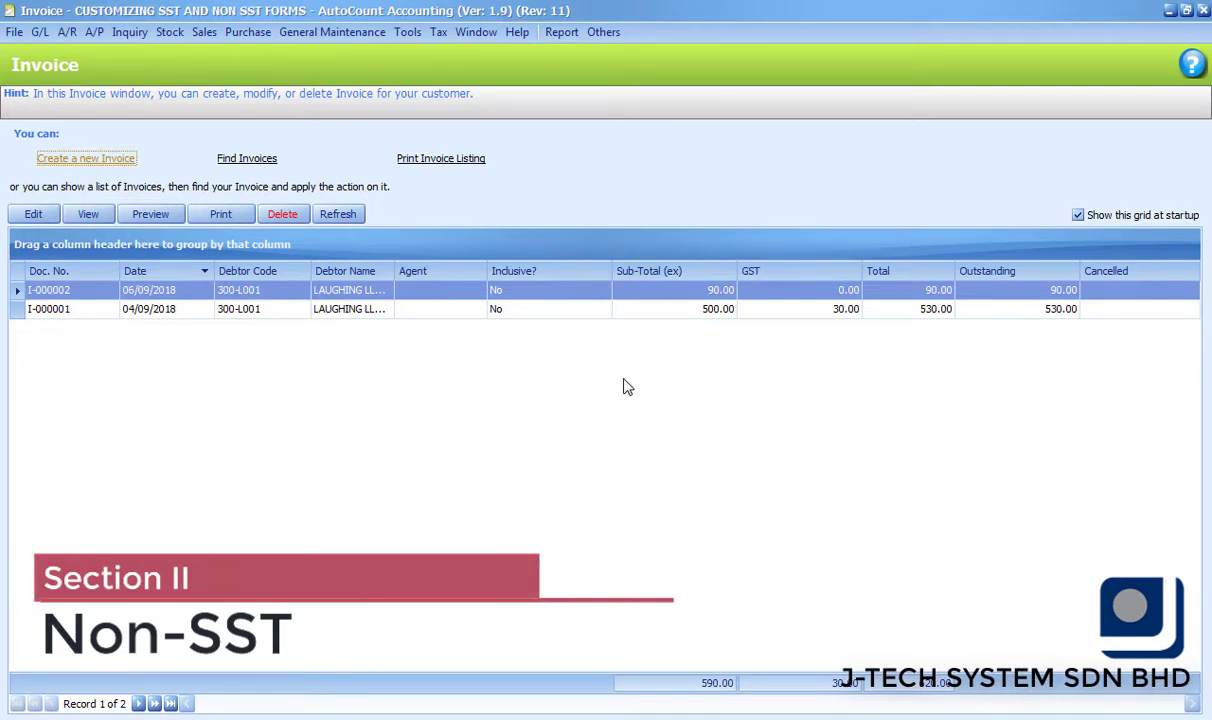
click(562, 33)
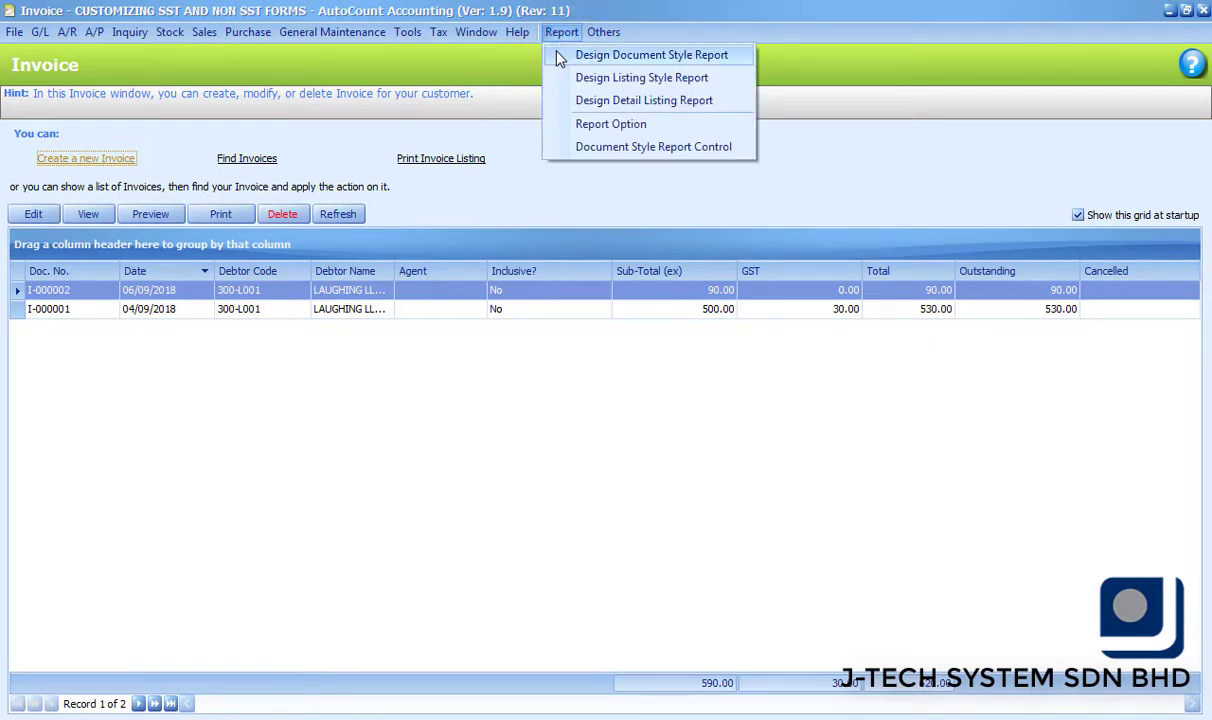
- Open 'Full Tax Invoice - Customized' for design from the Design Document Style Report list
click(559, 56)
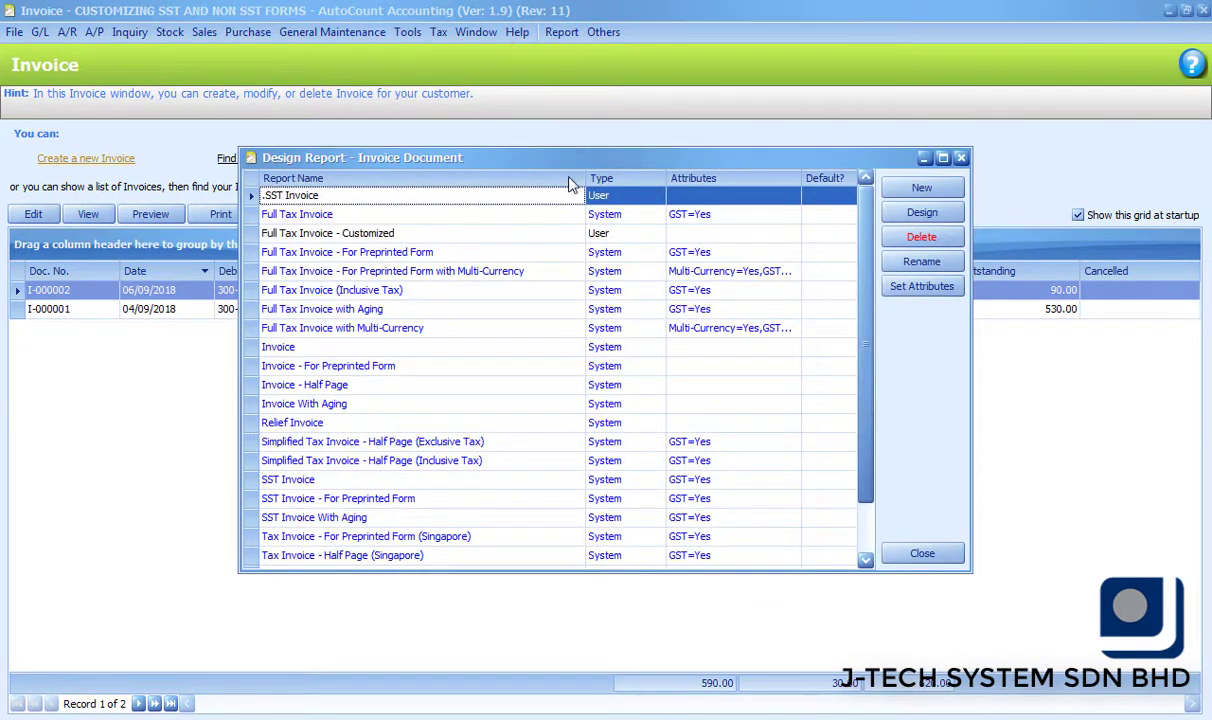
click(548, 234)
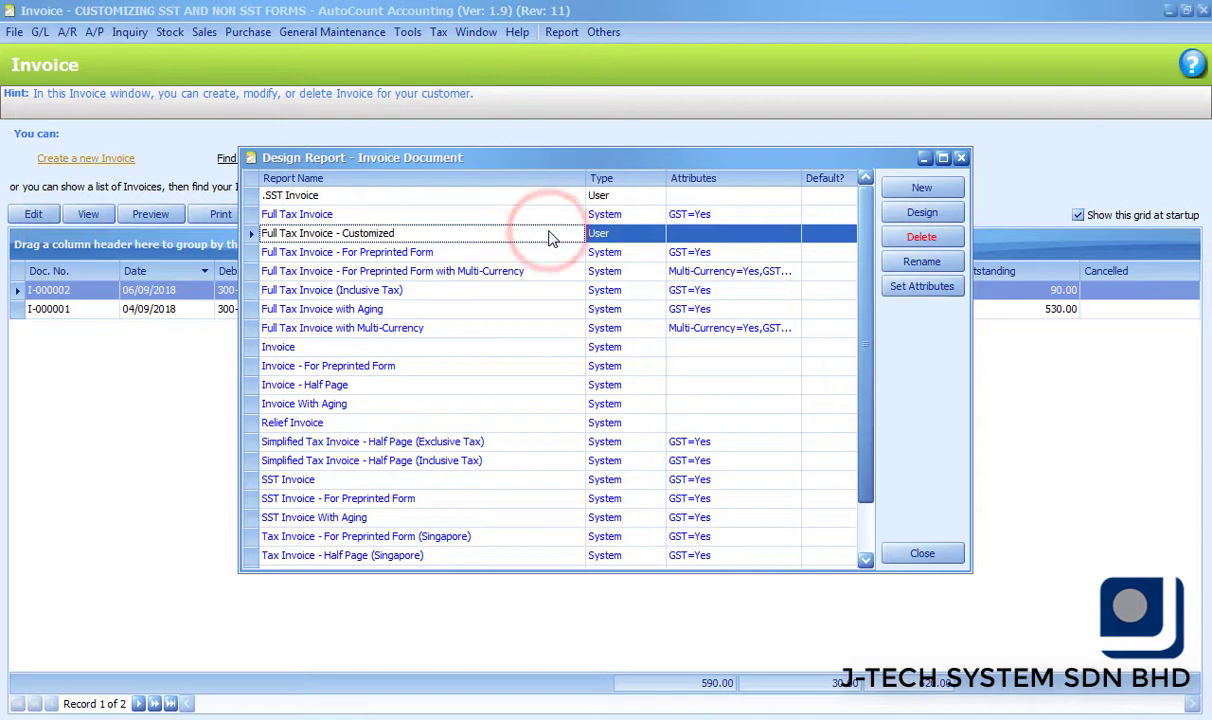
click(916, 214)
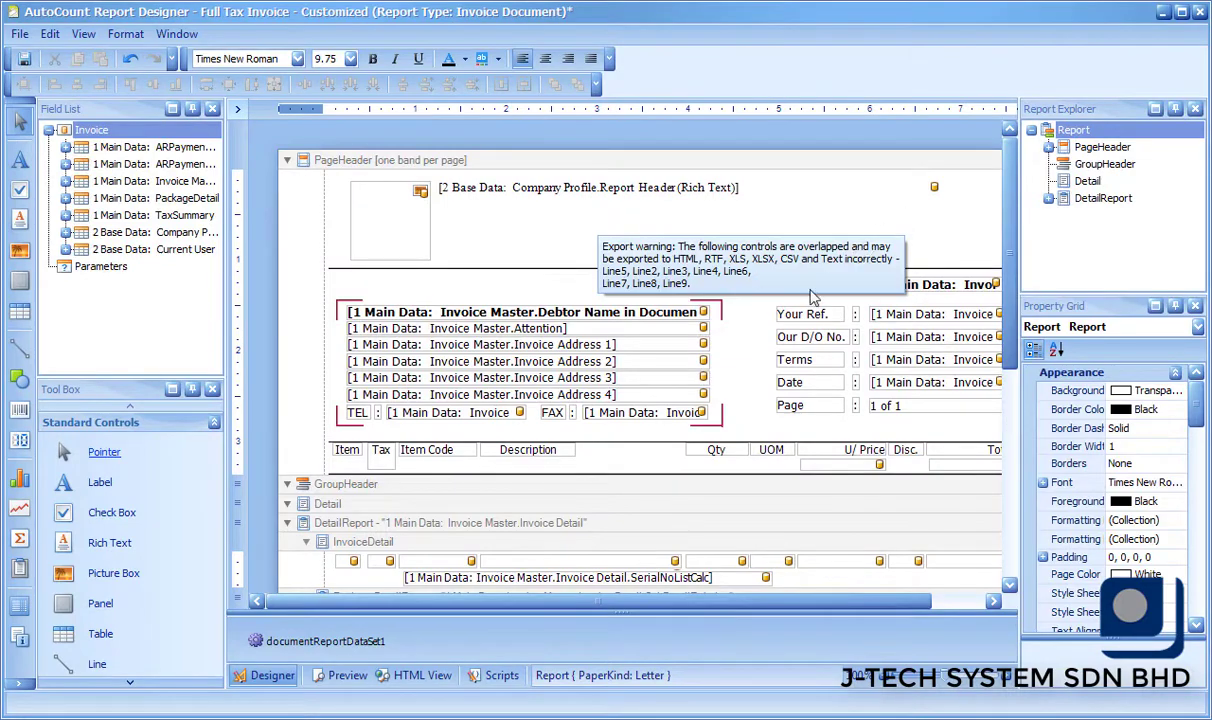
- Delete 'TAX' from the TAX INVOICE title label so it reads INVOICE
click(781, 318)
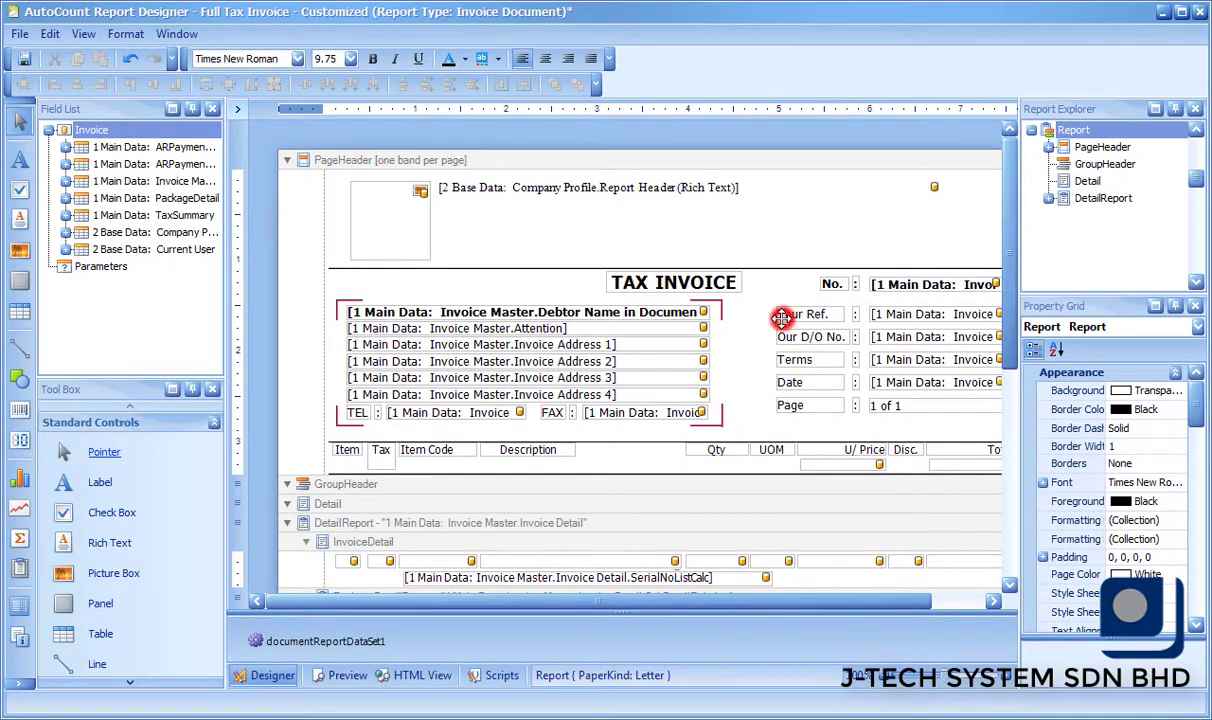
click(750, 355)
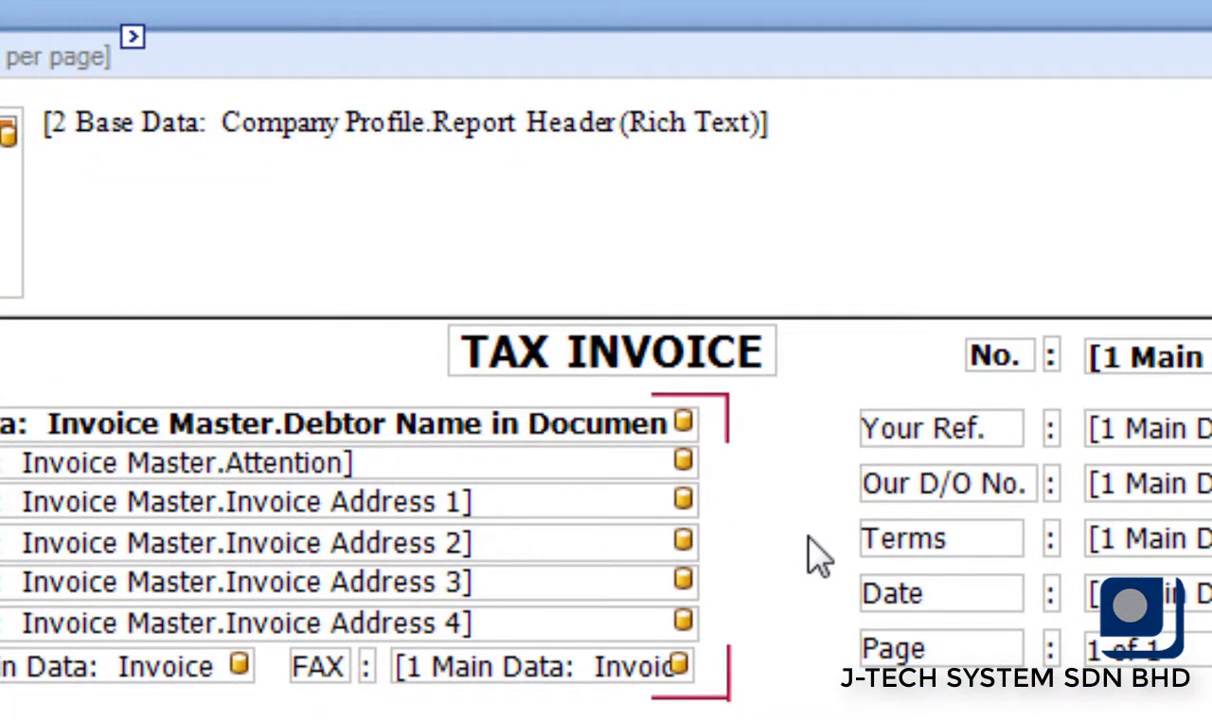
double_click(566, 352)
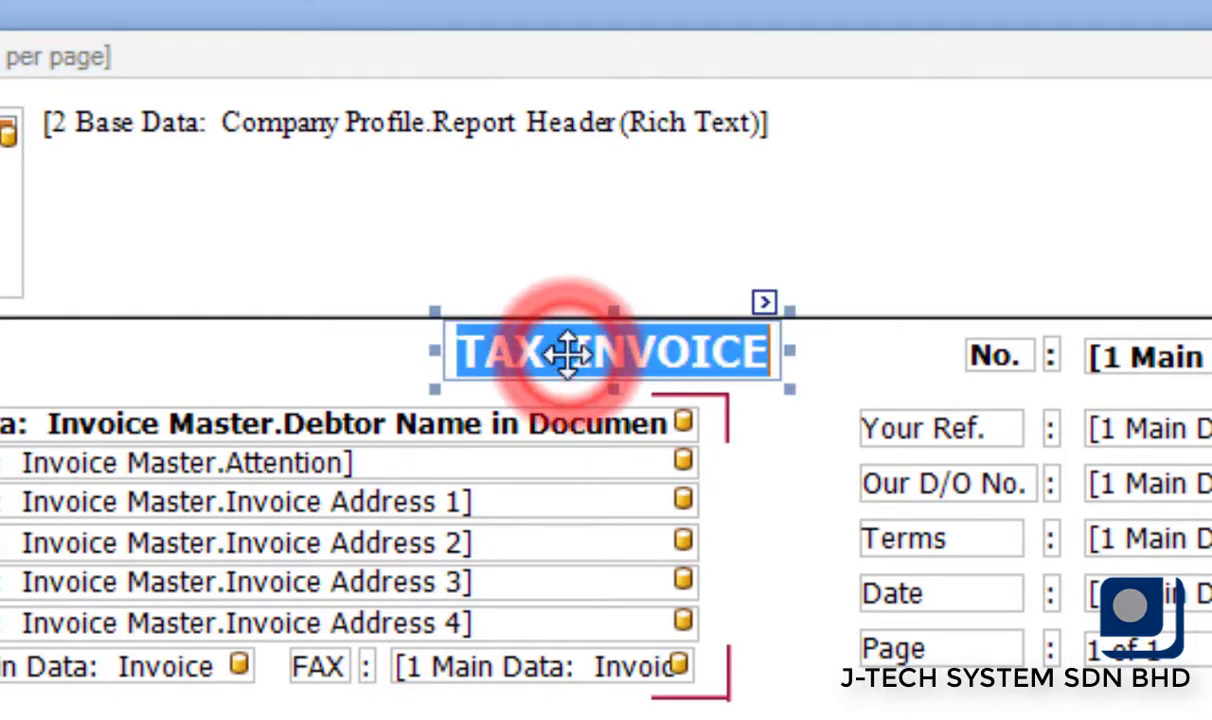
drag(568, 350, 430, 354)
key(BackSpace)
mouse_move(272, 340)
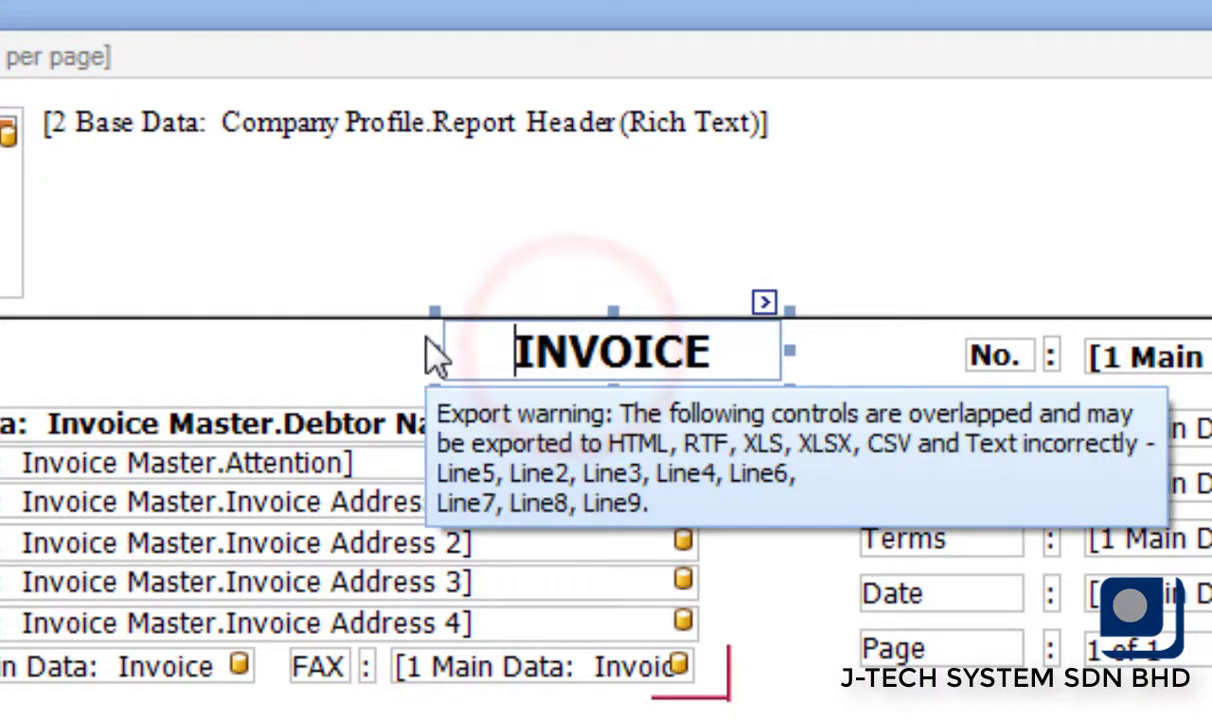
click(325, 349)
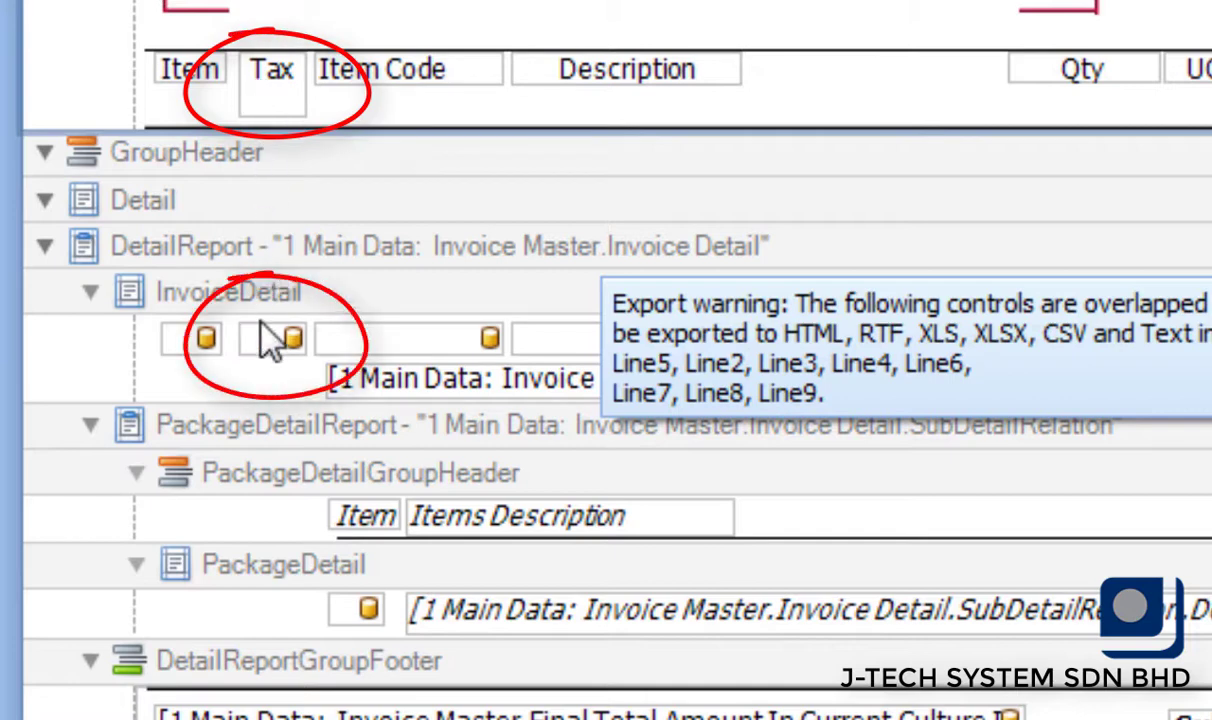
- Delete the Tax column heading and its tax value cell in the InvoiceDetail band
click(270, 97)
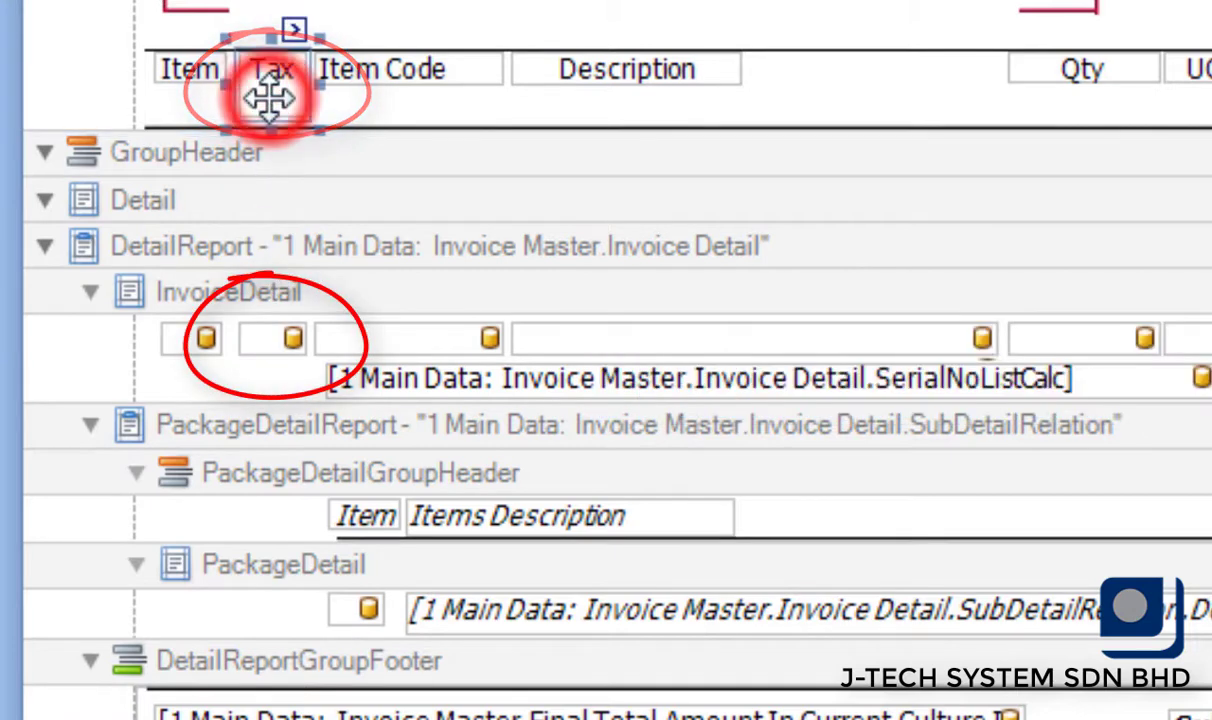
key(Delete)
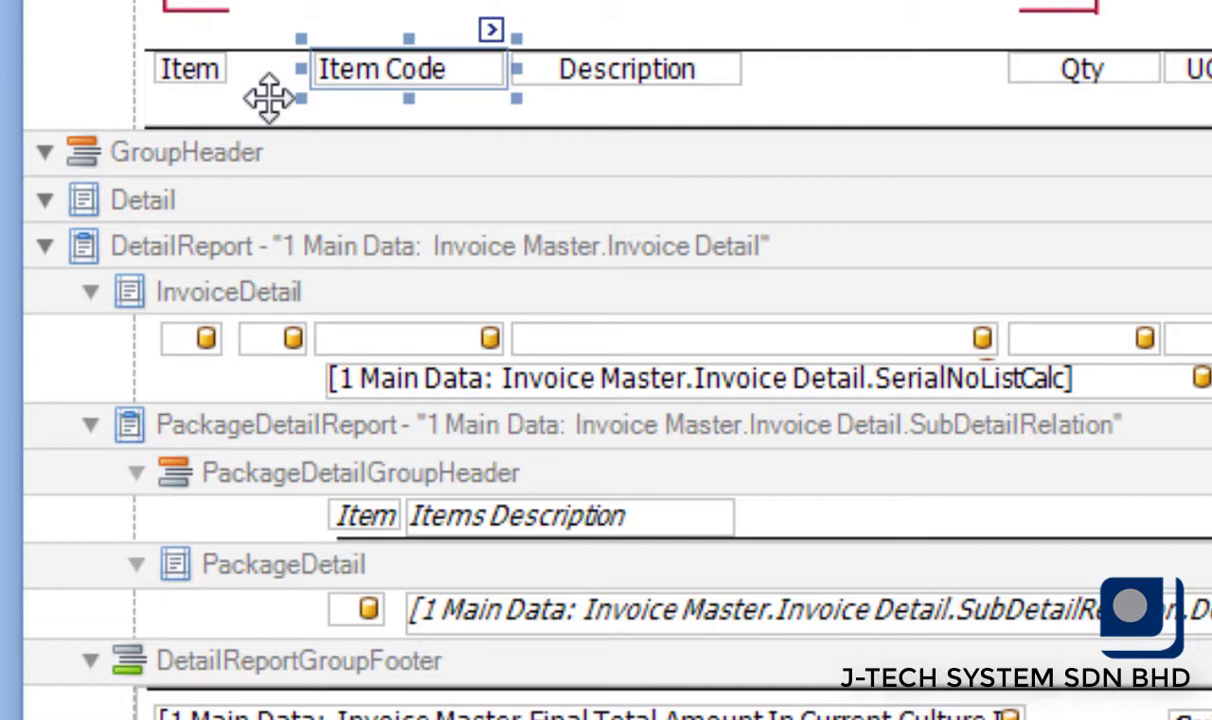
click(272, 340)
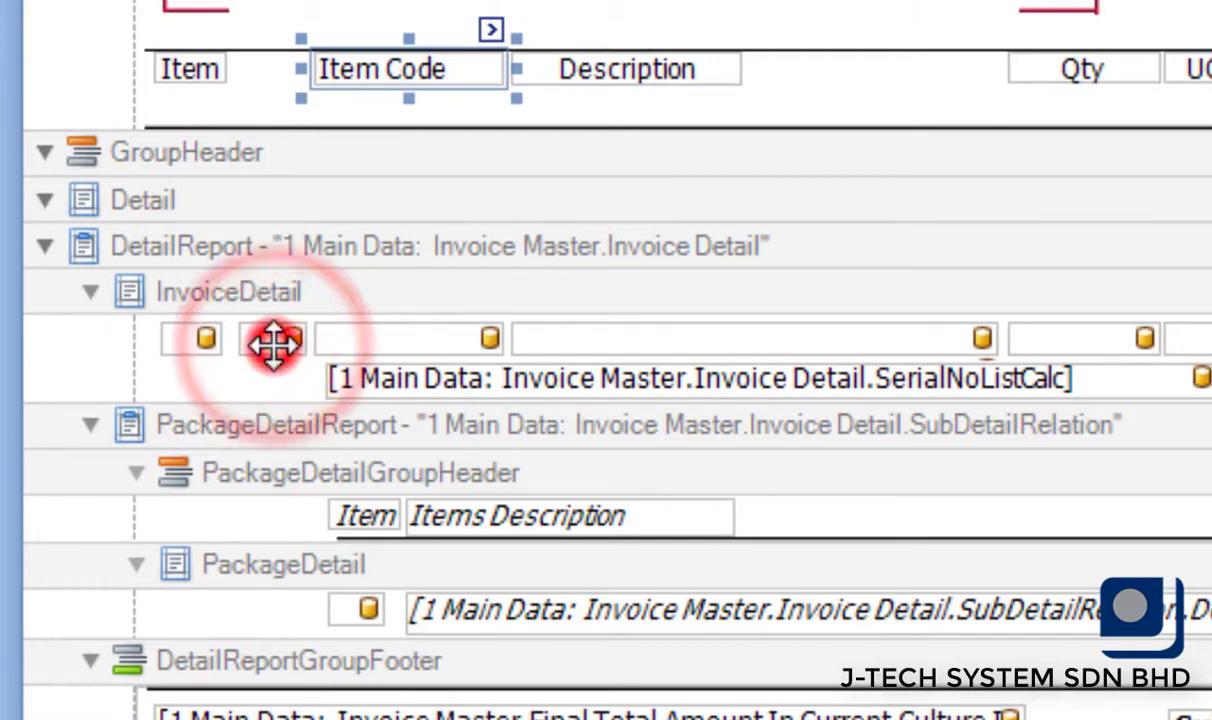
key(Delete)
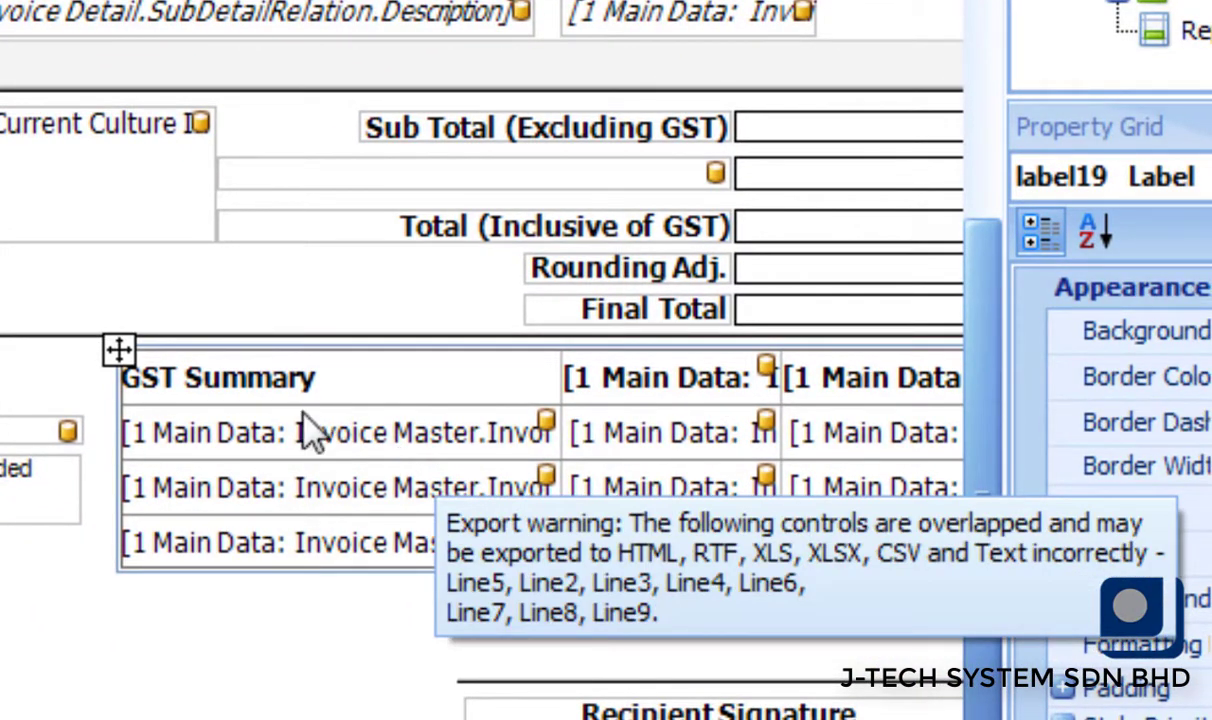
- Select the entire GST Summary table below the totals and delete it
click(190, 376)
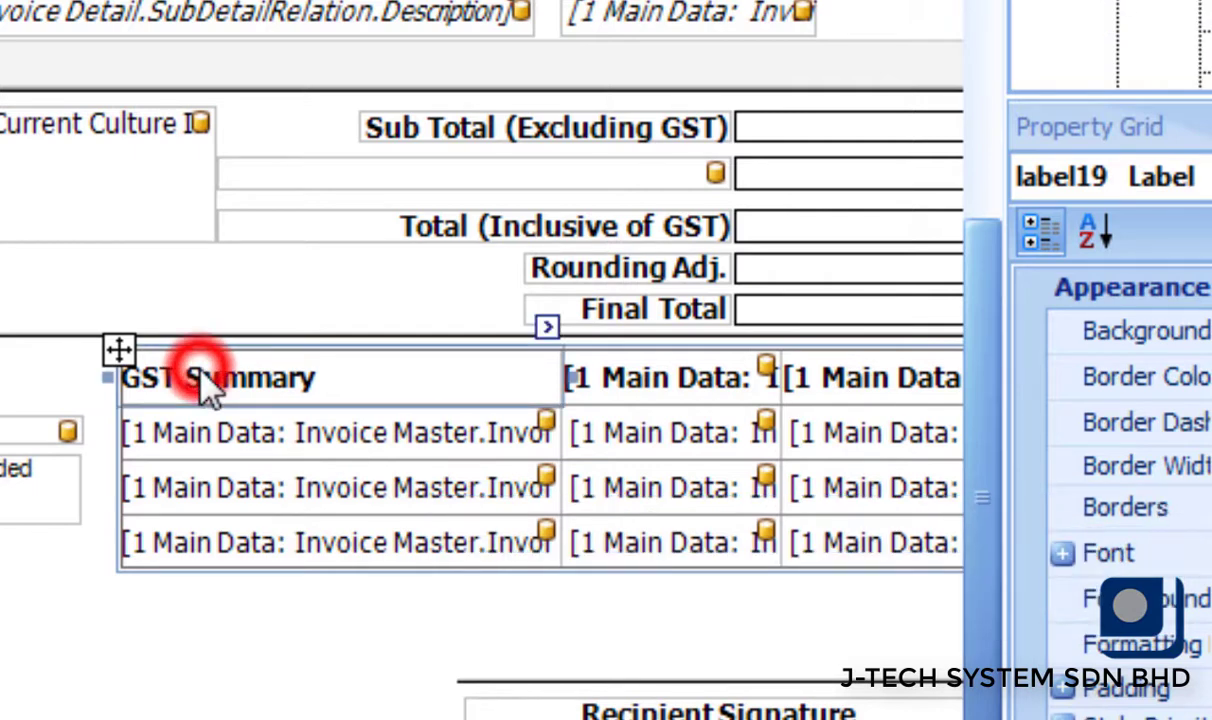
click(212, 432)
click(205, 495)
click(208, 541)
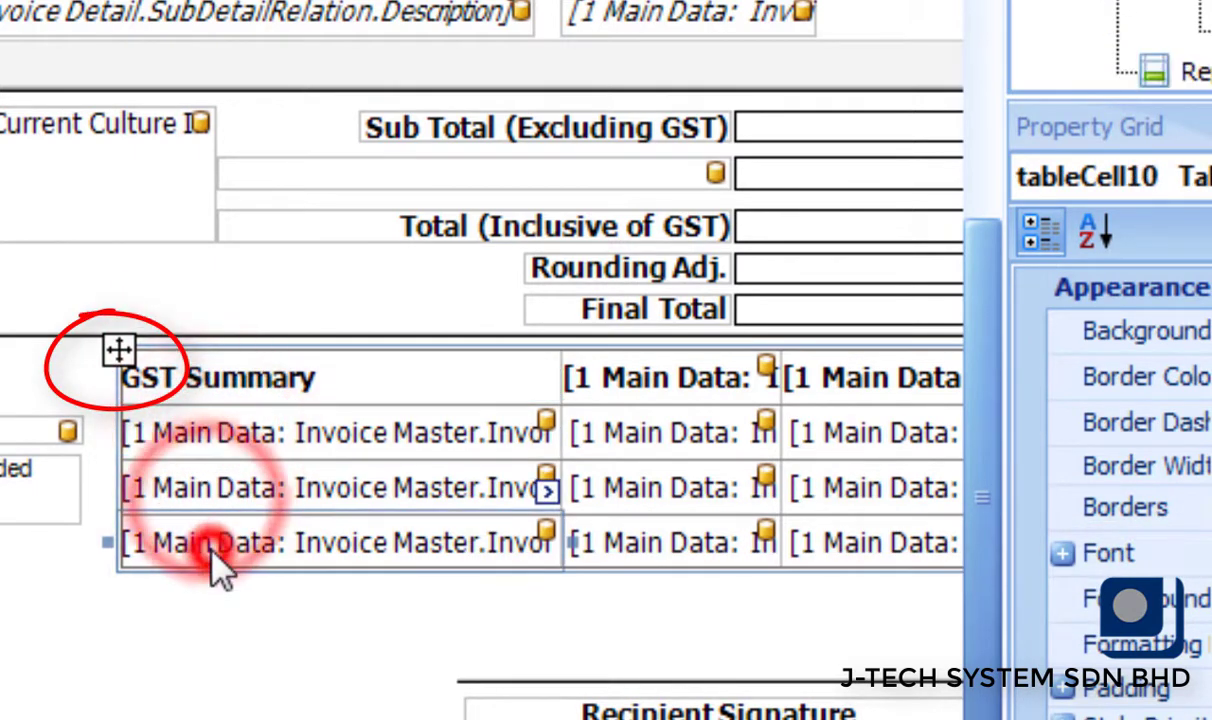
click(118, 352)
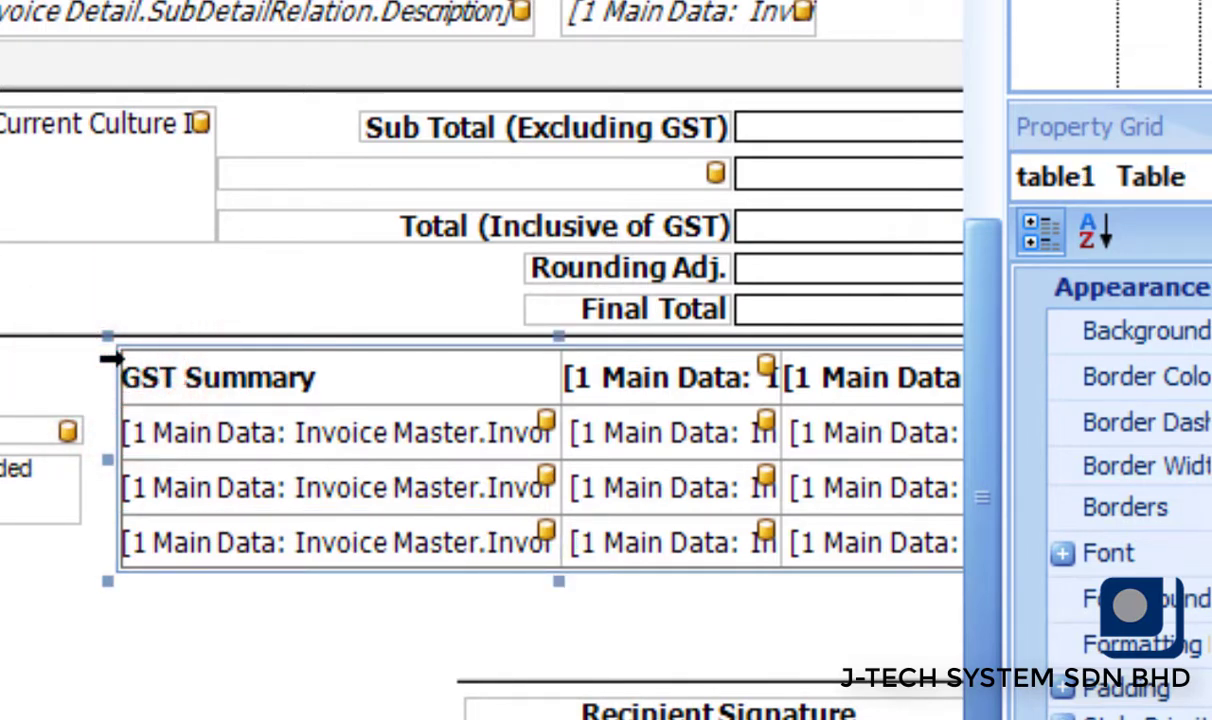
key(Delete)
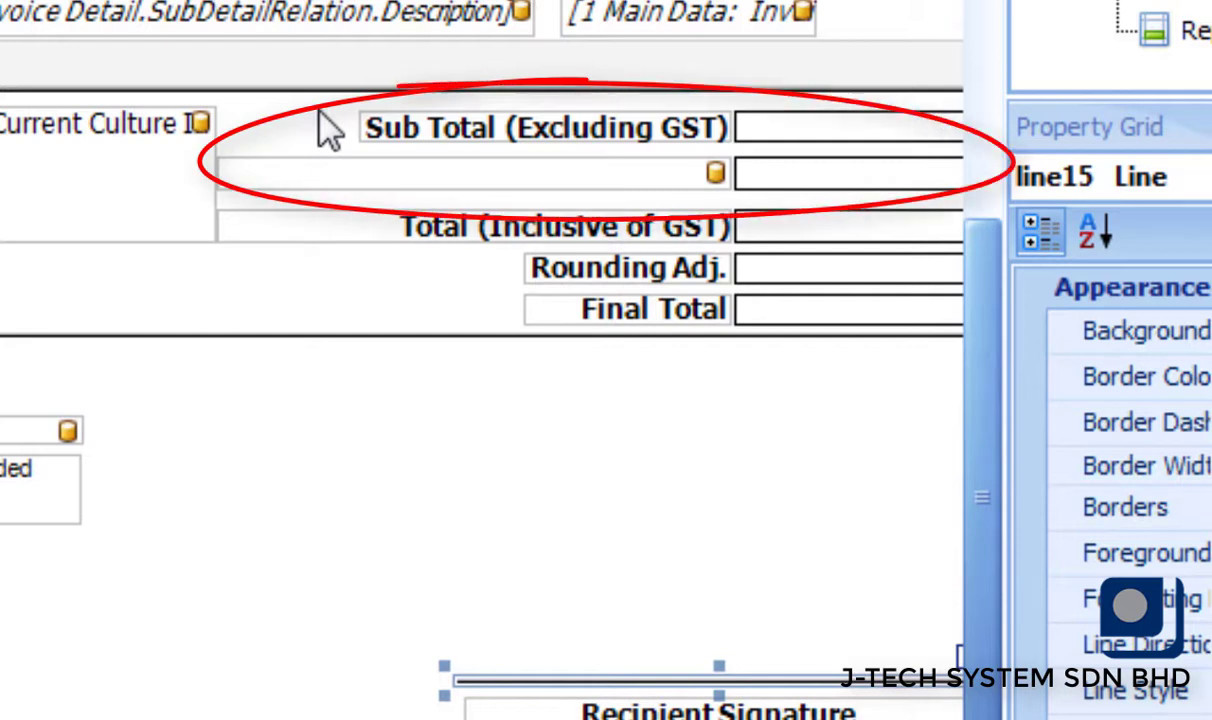
- Delete the Sub Total (Excluding GST) rows and trim '(Inclusive of GST)' from the Total label
mouse_move(319, 108)
mouse_down()
mouse_move(796, 182)
mouse_move(793, 195)
mouse_up()
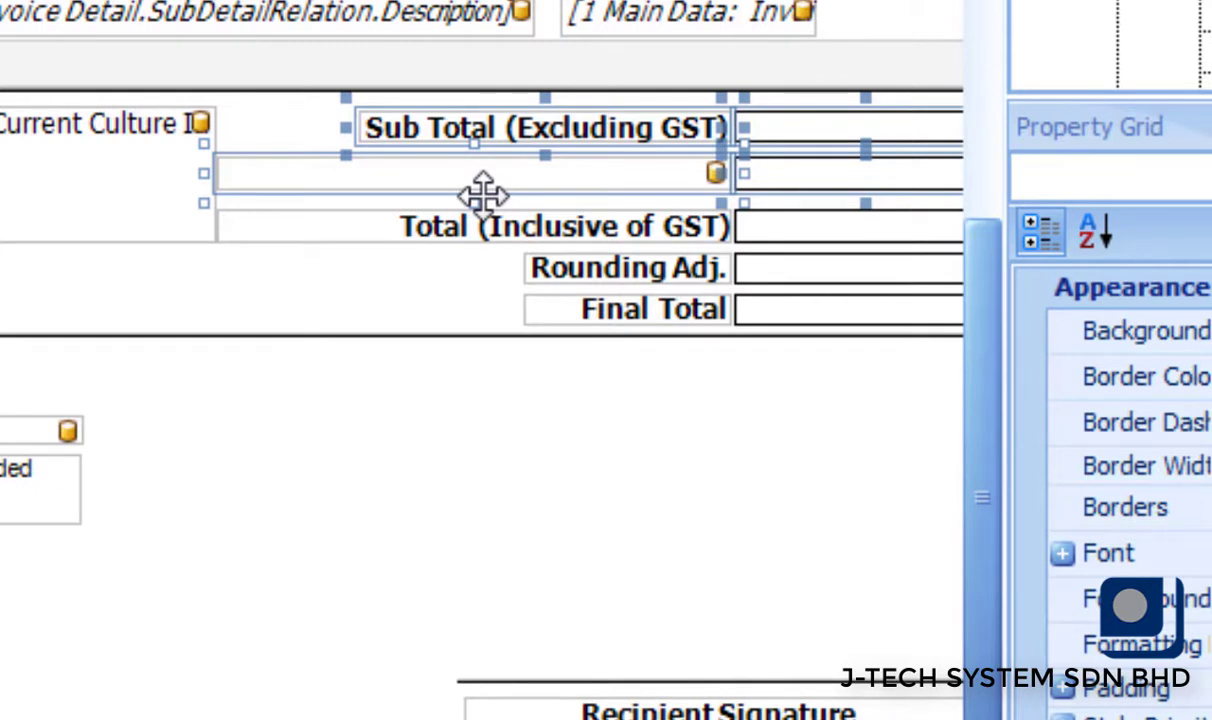
key(Delete)
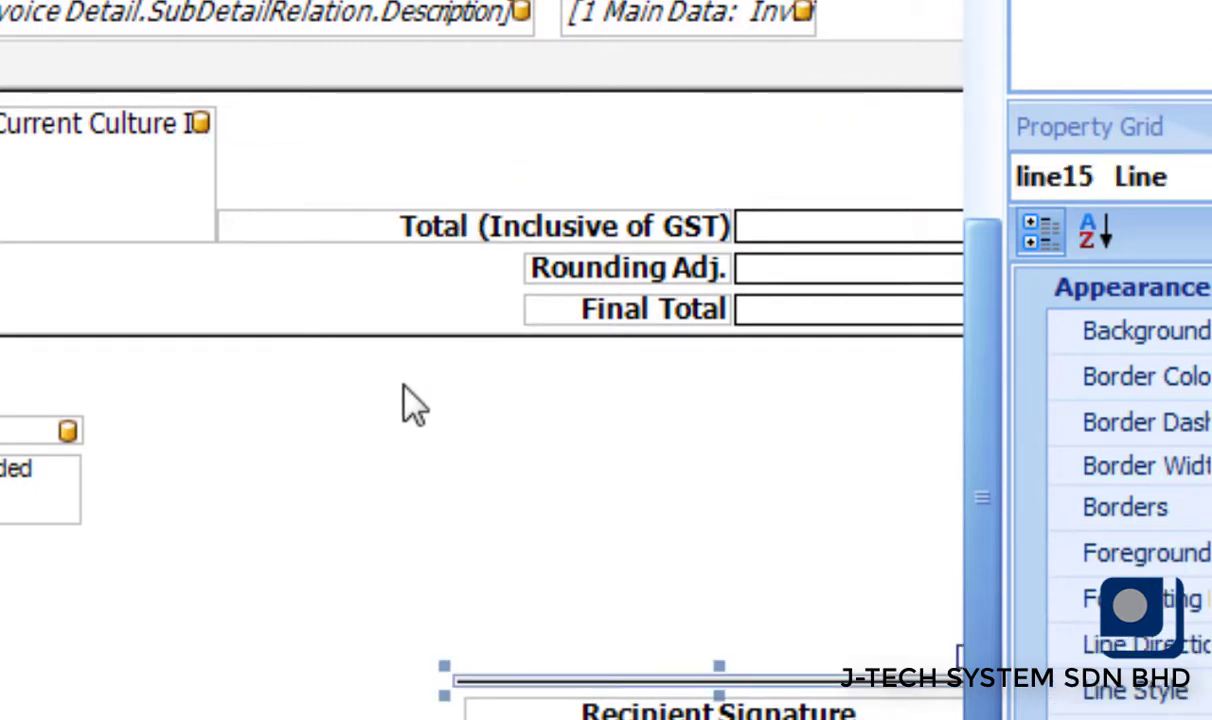
click(514, 226)
double_click(514, 228)
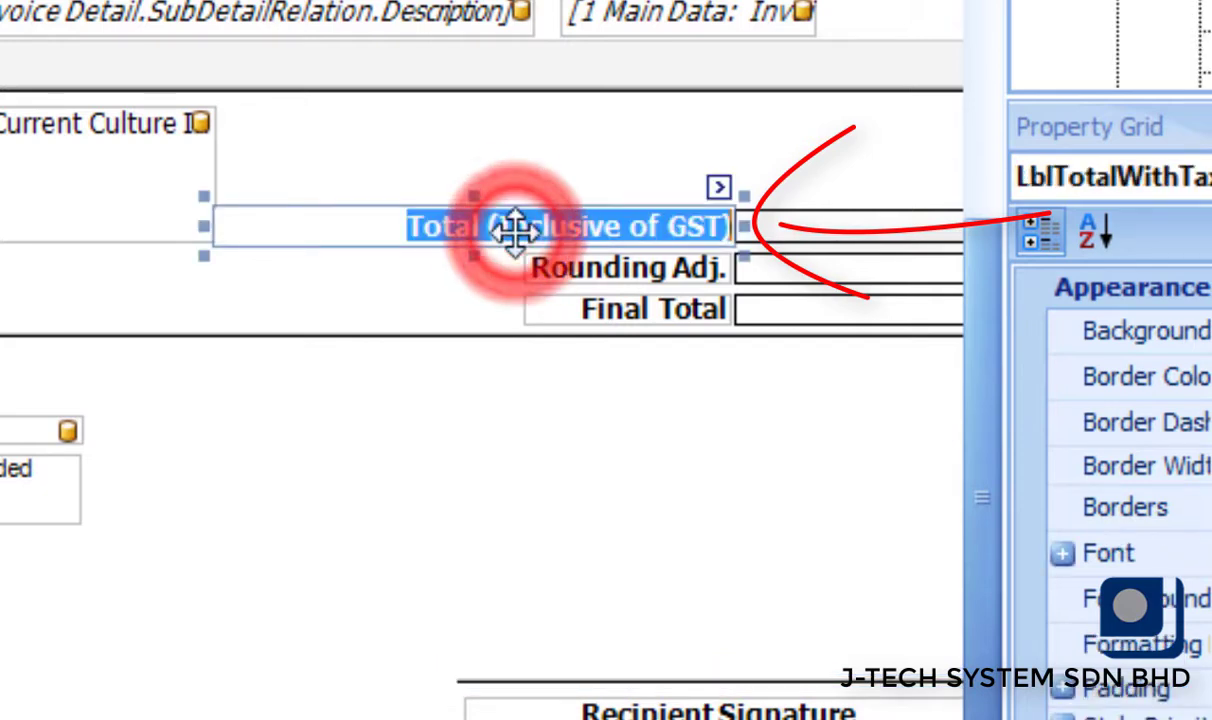
click(490, 226)
key(shift+End)
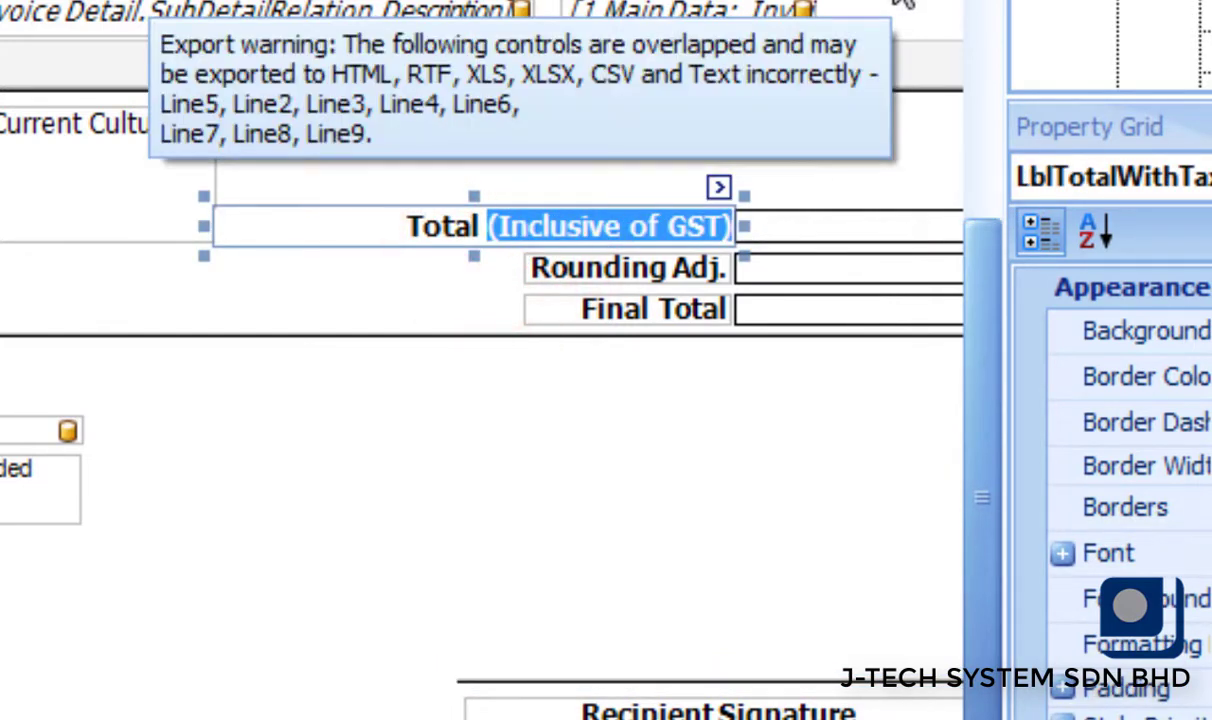
key(Delete)
key(BackSpace)
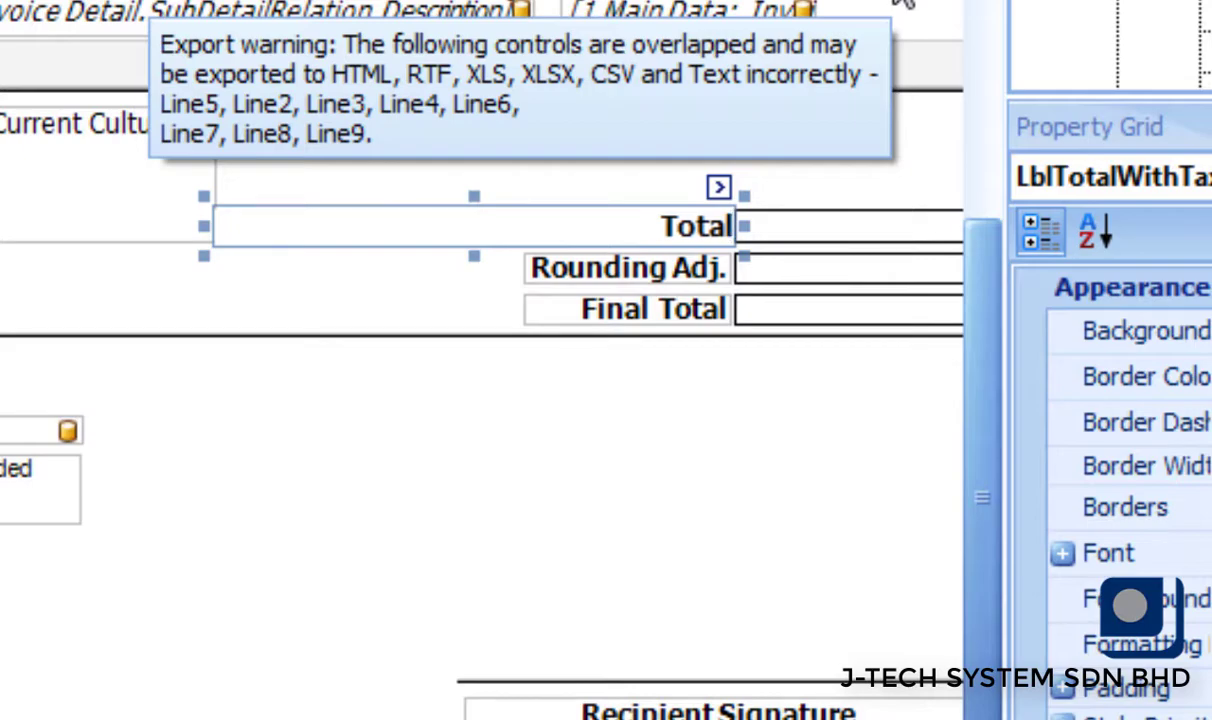
click(900, 6)
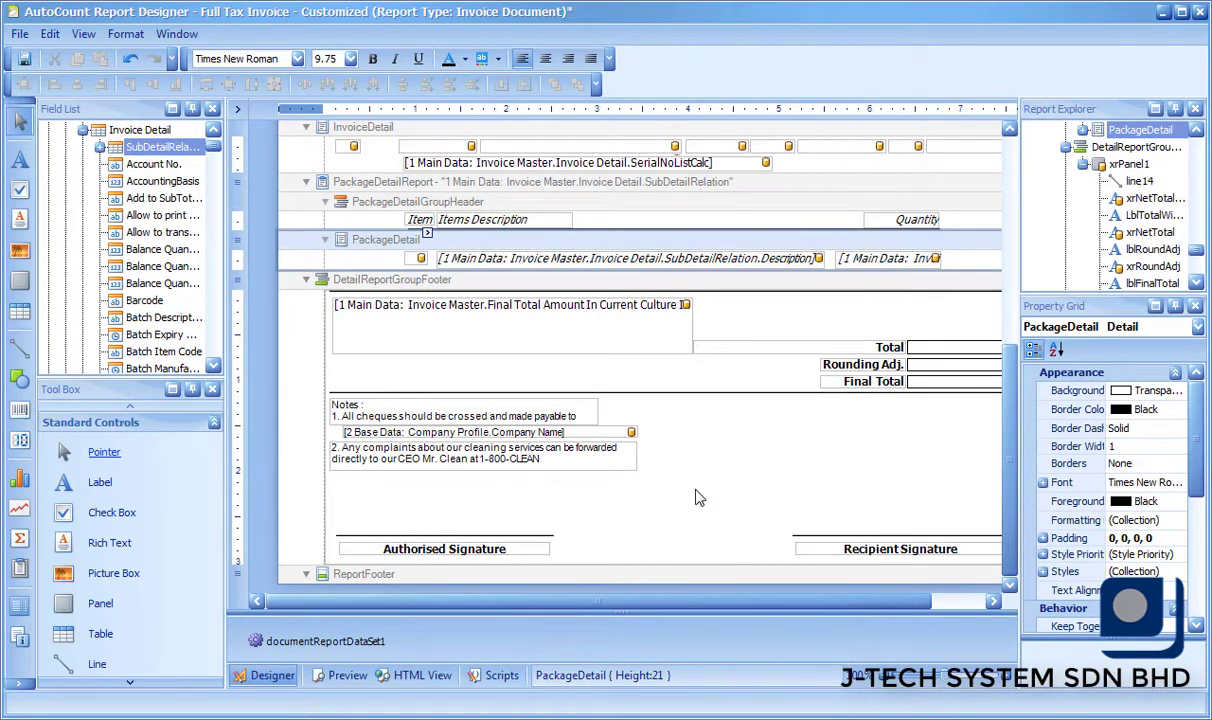
- Preview the invoice and scroll to confirm the INVOICE title and RM 530.00 Total
click(343, 675)
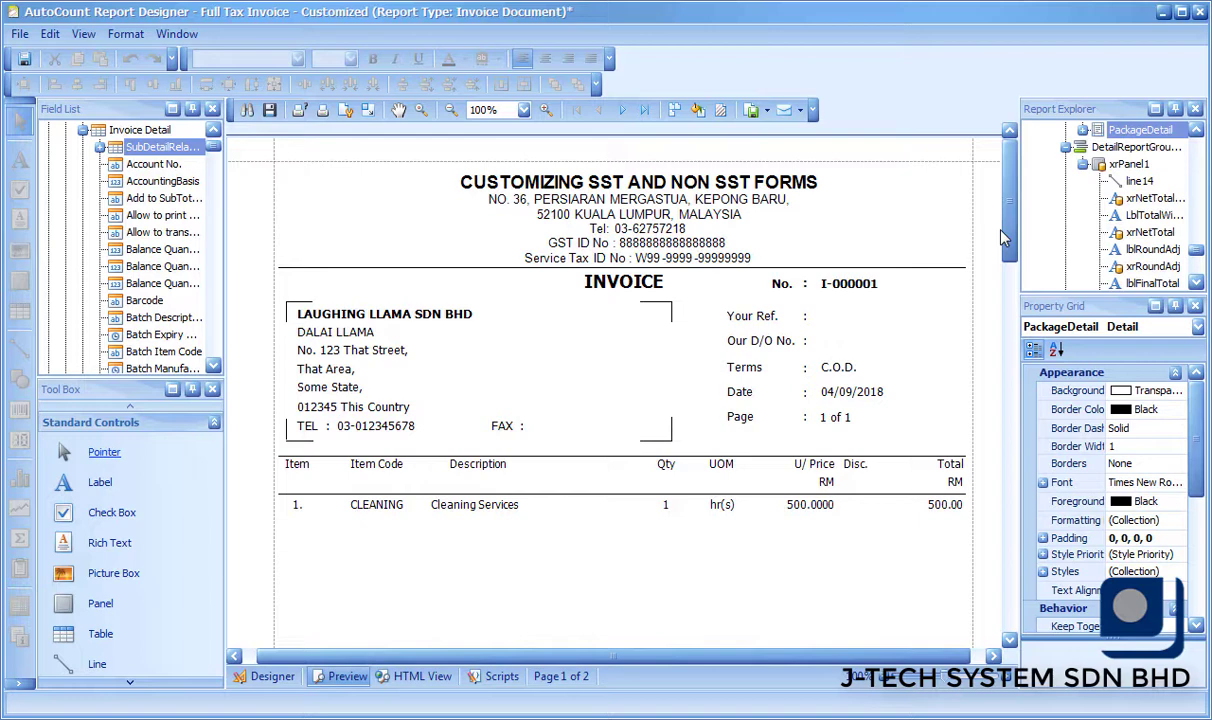
drag(1003, 236, 1005, 318)
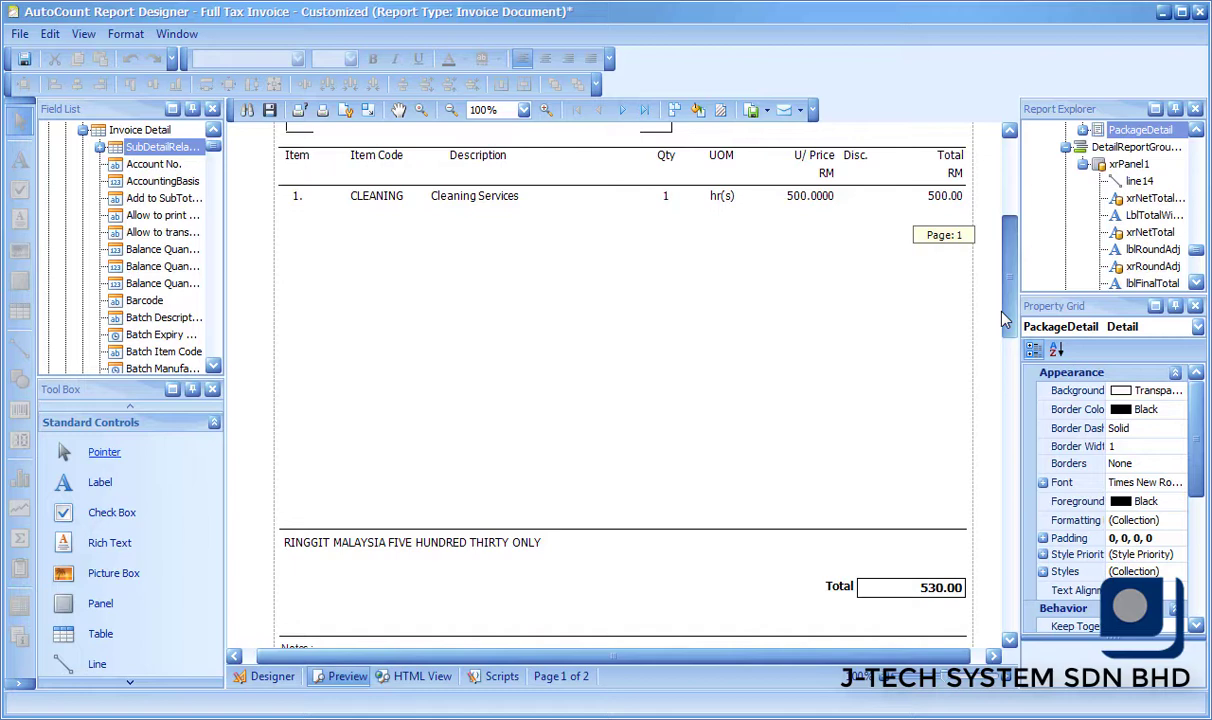
drag(1005, 318, 1007, 342)
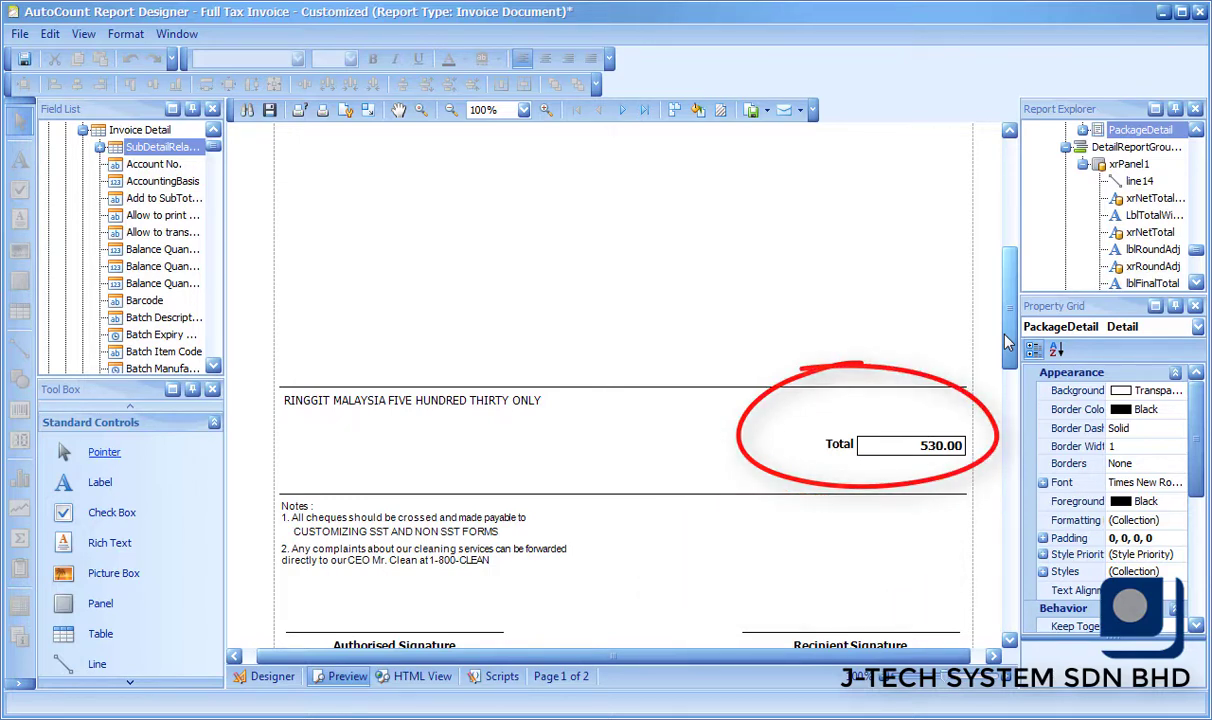
- Save the tax-free layout as a new report named '.Invoice'
click(20, 34)
click(42, 79)
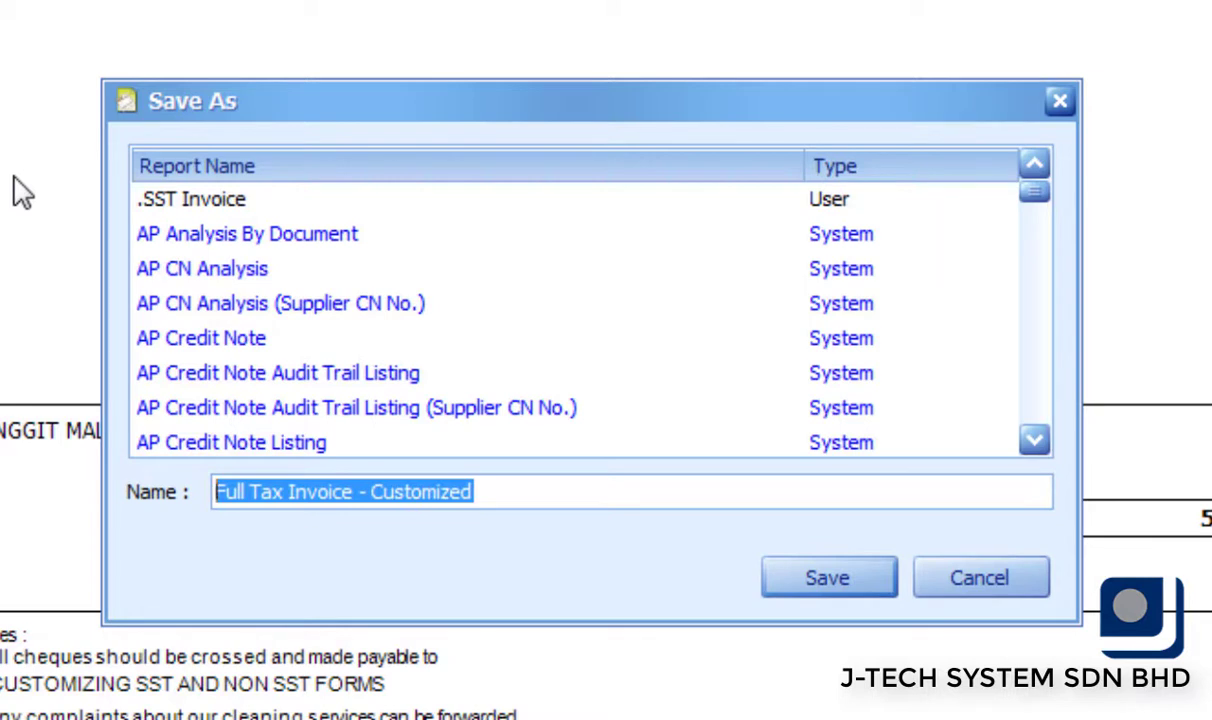
text(.Invoice)
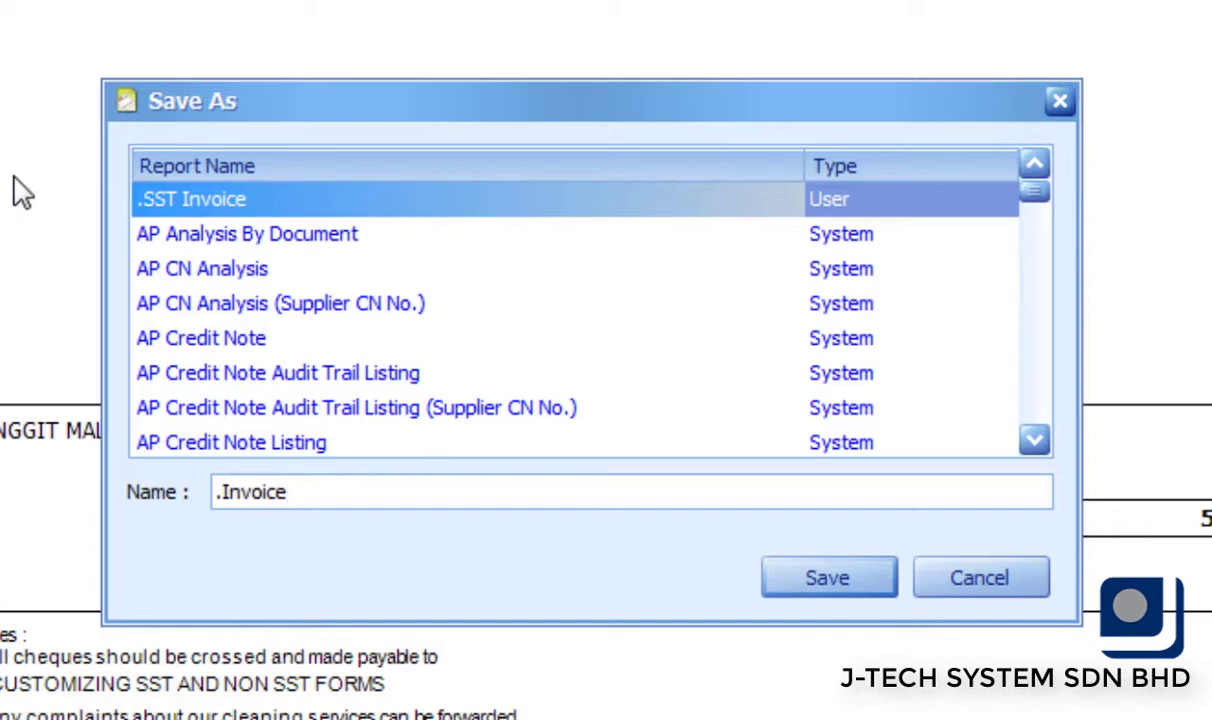
click(859, 583)
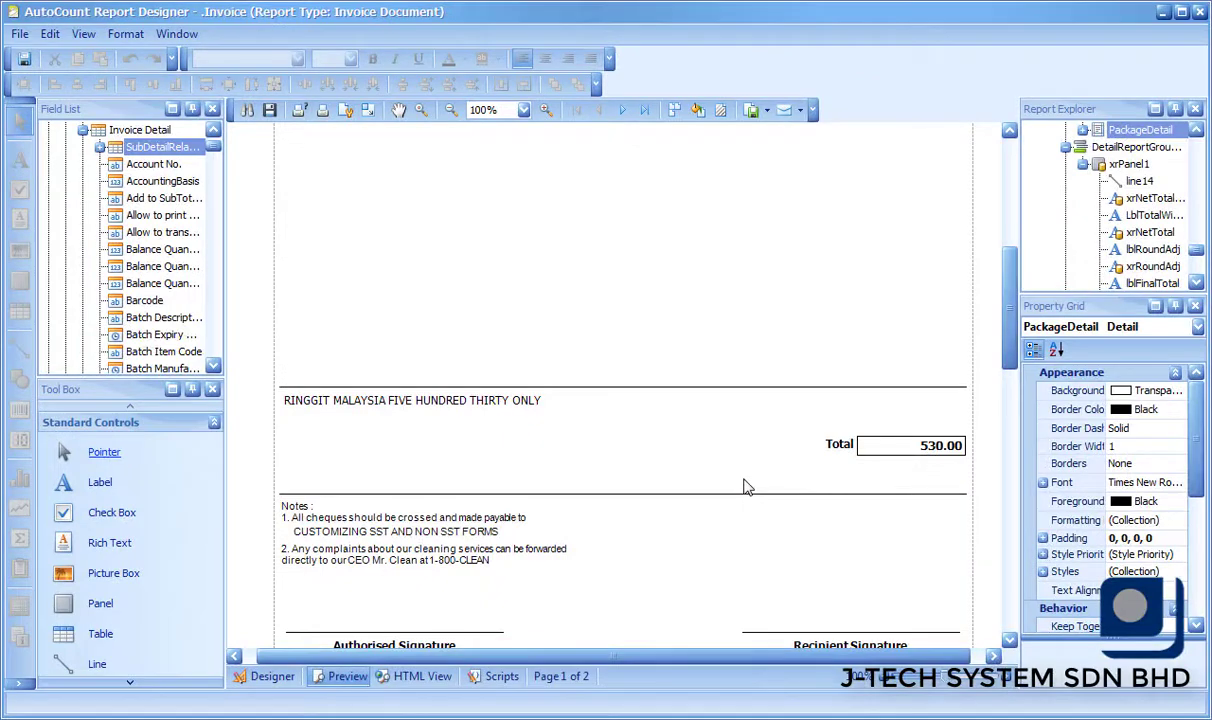